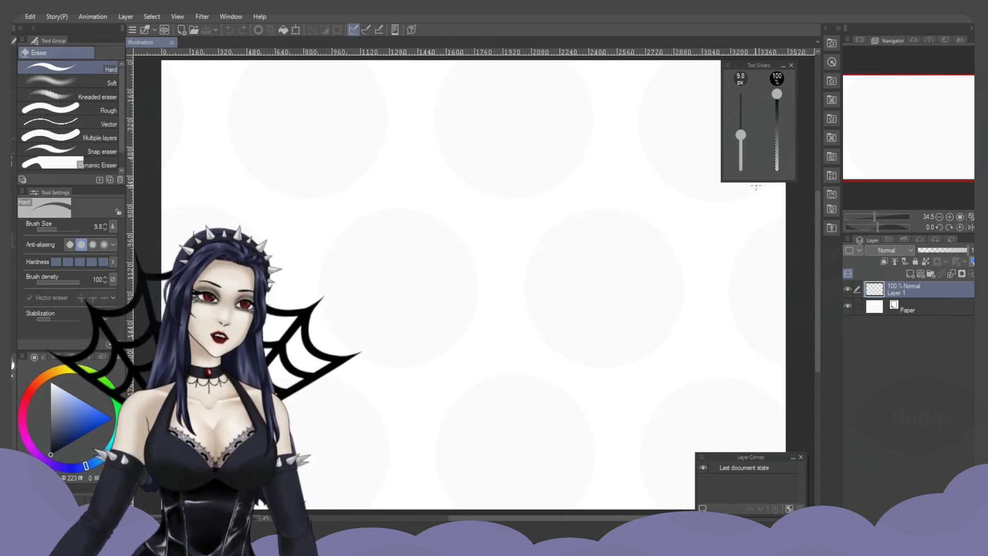
- Close the floating Layer Comps palette and move the Tool Sliders palette further onto the canvas
drag(778, 453, 750, 431)
click(773, 432)
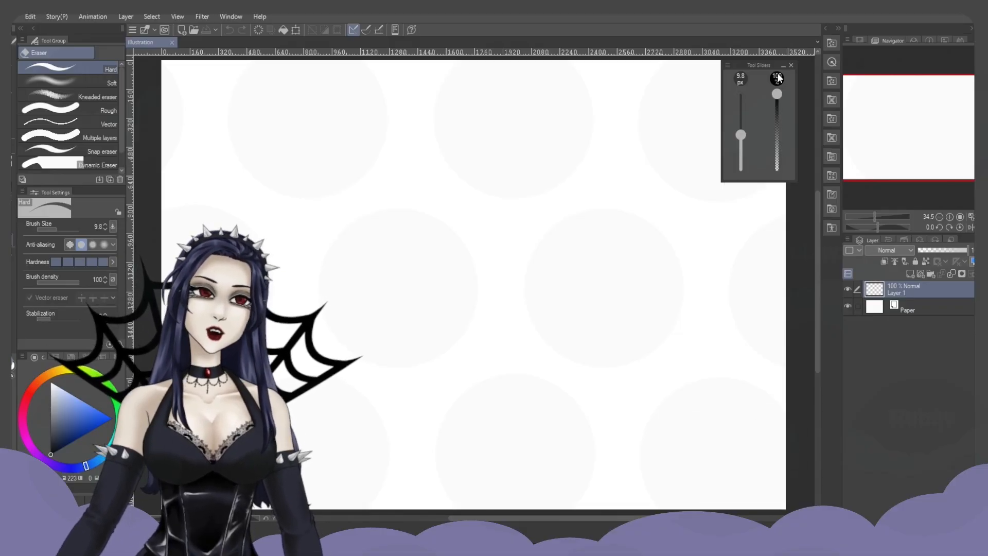
drag(761, 61, 740, 90)
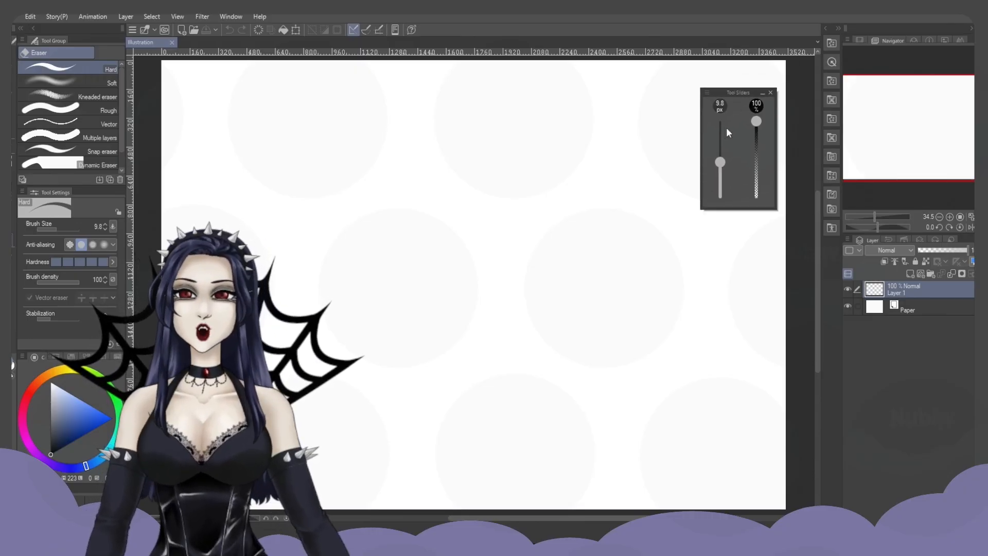
- Draw curved G-pen test strokes at different brush sizes, including one at 73.7 px and a very thick one at 1166.7 px
key(p)
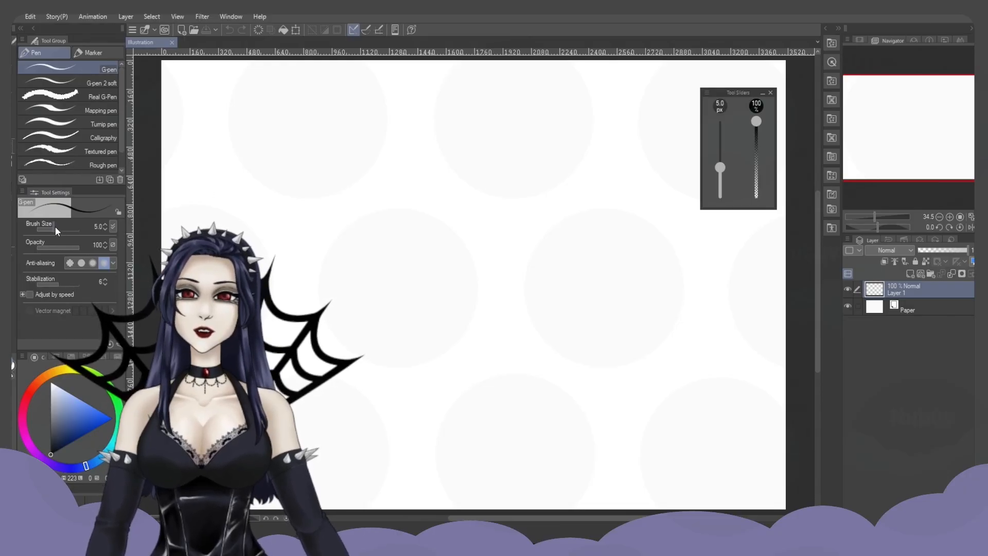
drag(55, 227, 54, 228)
mouse_move(720, 160)
mouse_down()
mouse_move(721, 135)
mouse_move(720, 147)
mouse_up()
mouse_move(377, 180)
mouse_down()
mouse_move(479, 133)
mouse_move(609, 148)
mouse_up()
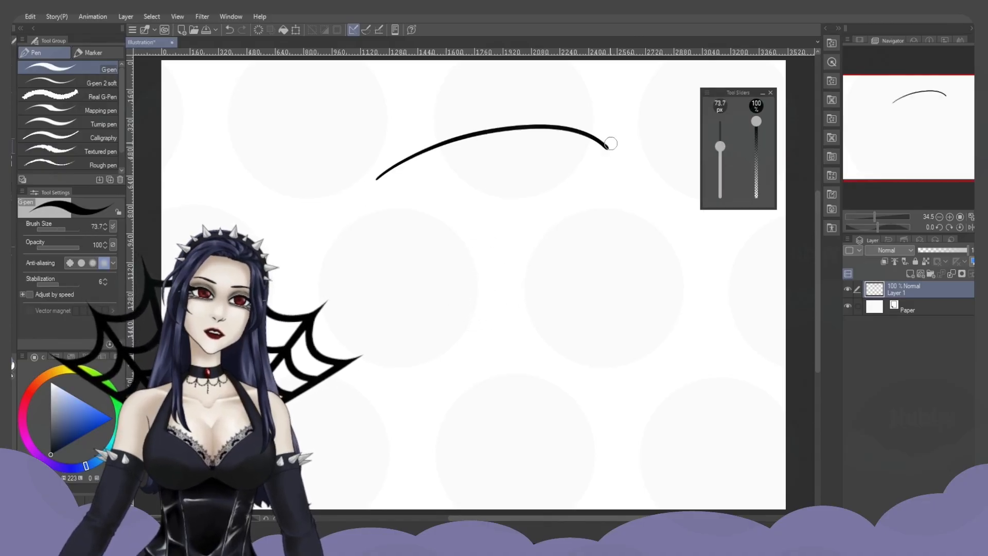
drag(721, 161, 721, 155)
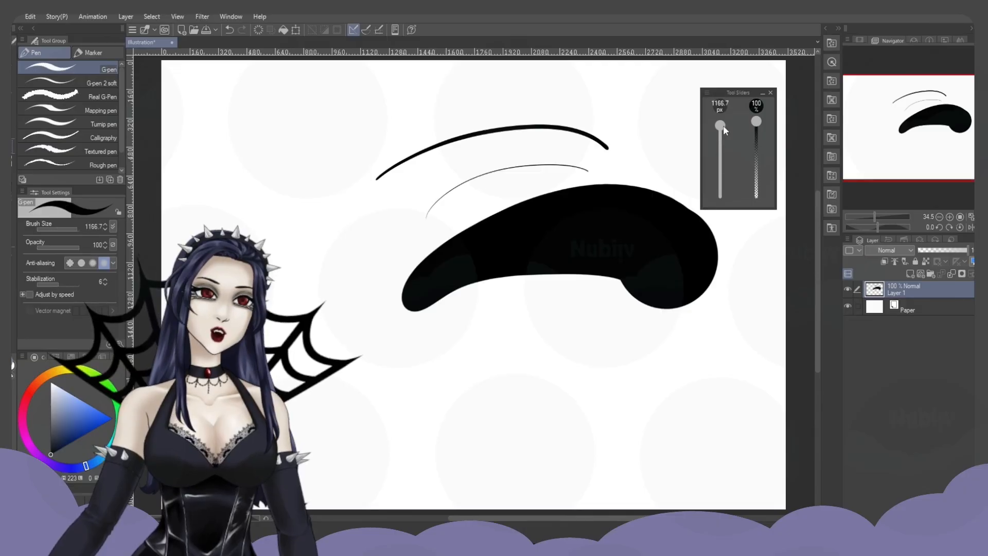
drag(721, 149, 723, 152)
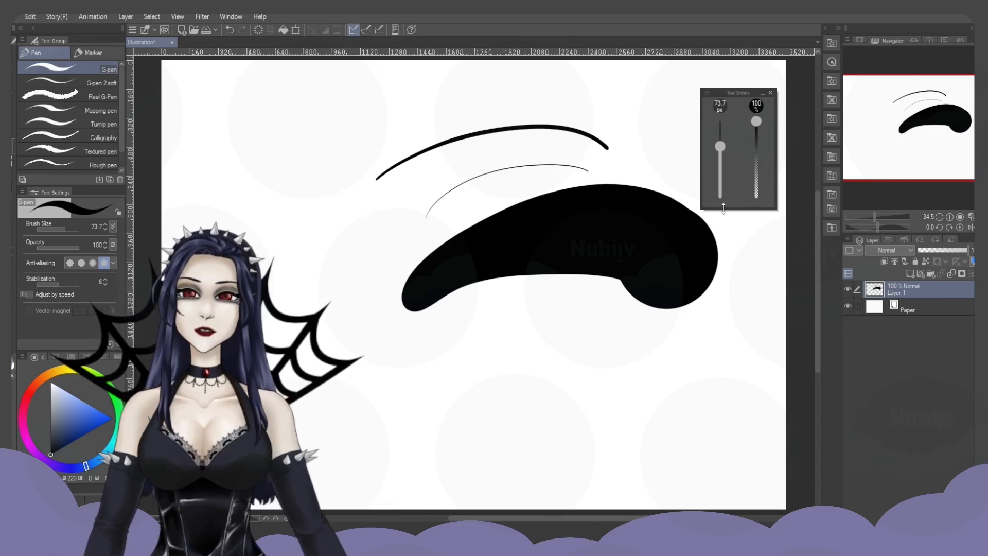
- Set the G-pen to 84.3 px, lower its opacity, scribble a grey zigzag below the thick stroke, and restore opacity to 100
drag(721, 145, 720, 144)
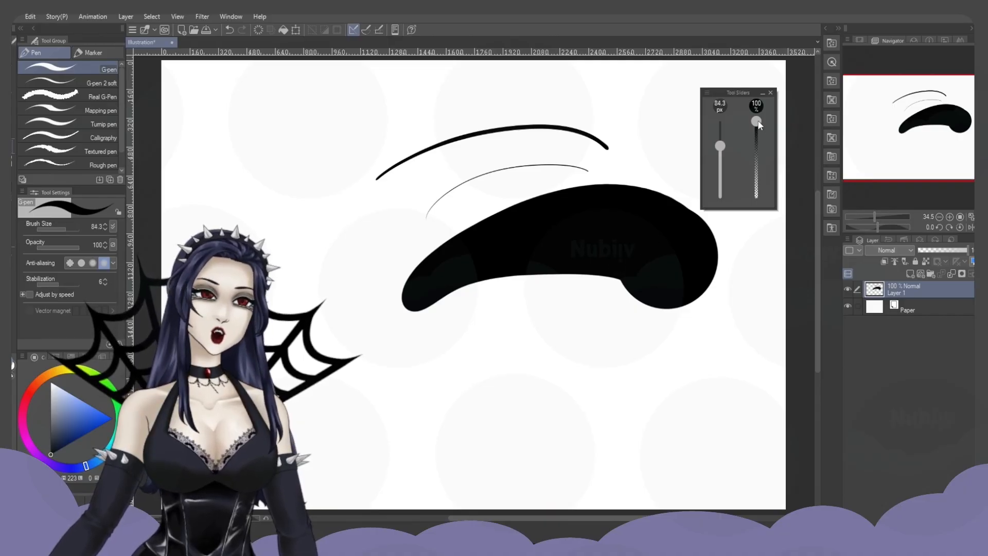
drag(756, 124, 755, 154)
drag(500, 354, 630, 289)
mouse_move(630, 291)
mouse_down()
mouse_move(549, 350)
mouse_move(635, 335)
mouse_move(669, 355)
mouse_move(671, 388)
mouse_up()
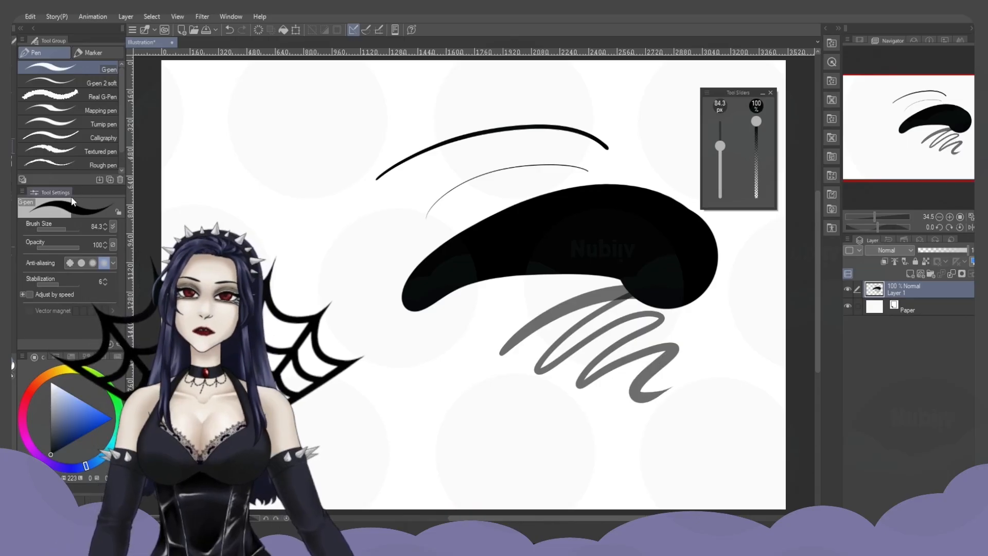
click(80, 246)
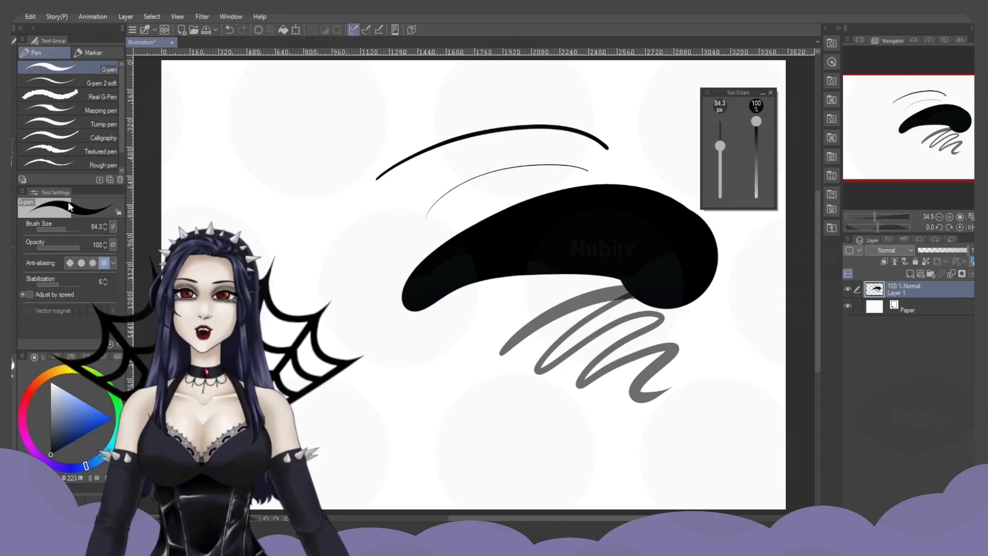
- Undo all the test strokes on the canvas and set the G-pen brush size to 53.4 px
key(ctrl+z)
key(ctrl+z)
key(ctrl+z)
key(ctrl+z)
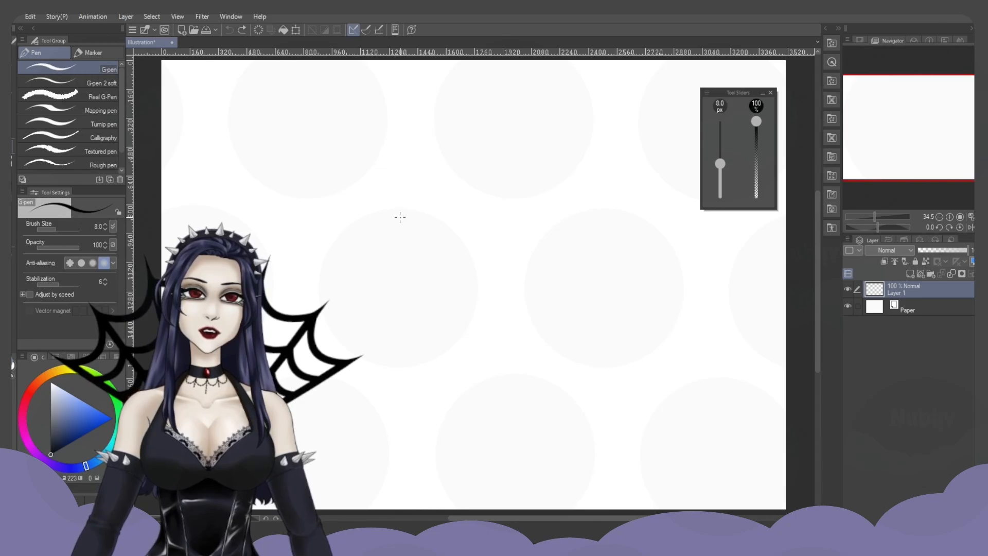
mouse_move(400, 218)
mouse_down()
mouse_move(548, 217)
mouse_move(418, 217)
mouse_up()
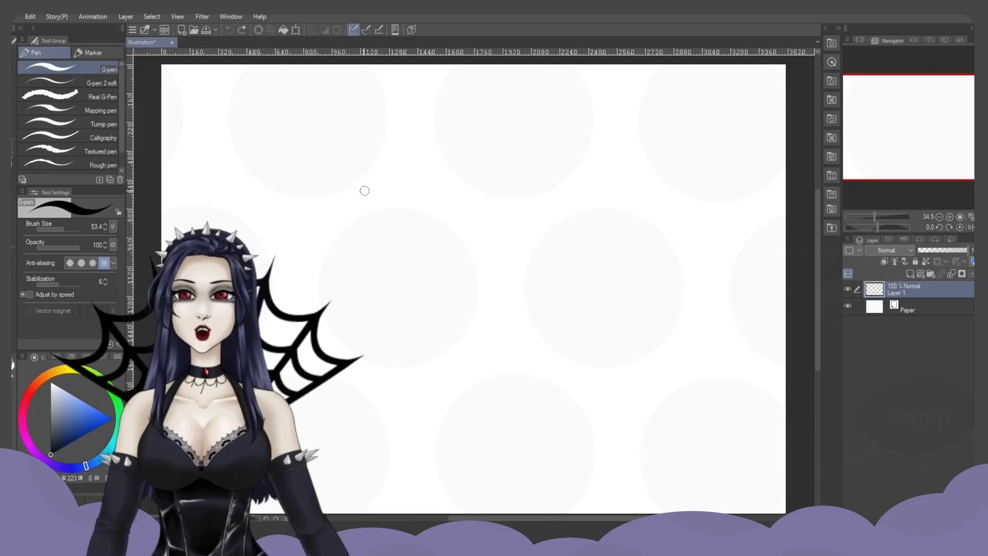
- Set the Figure tool to outline only and draw a circle with the Ellipse tool in the canvas's upper left
click(12, 269)
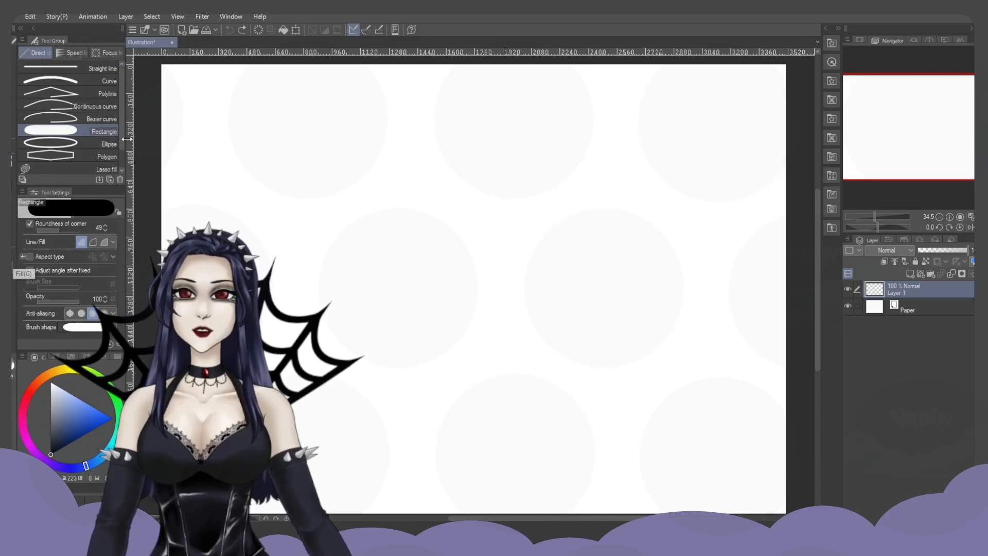
click(93, 242)
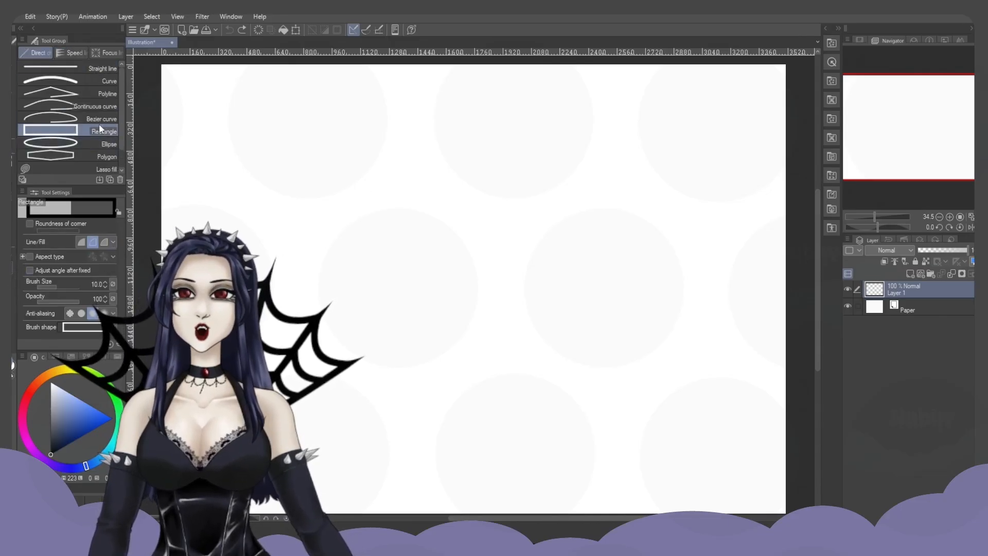
click(88, 144)
drag(198, 140, 319, 261)
- Draw a rectangle outline overlapping the circle, plus a diagonal and a horizontal straight line below it
click(88, 131)
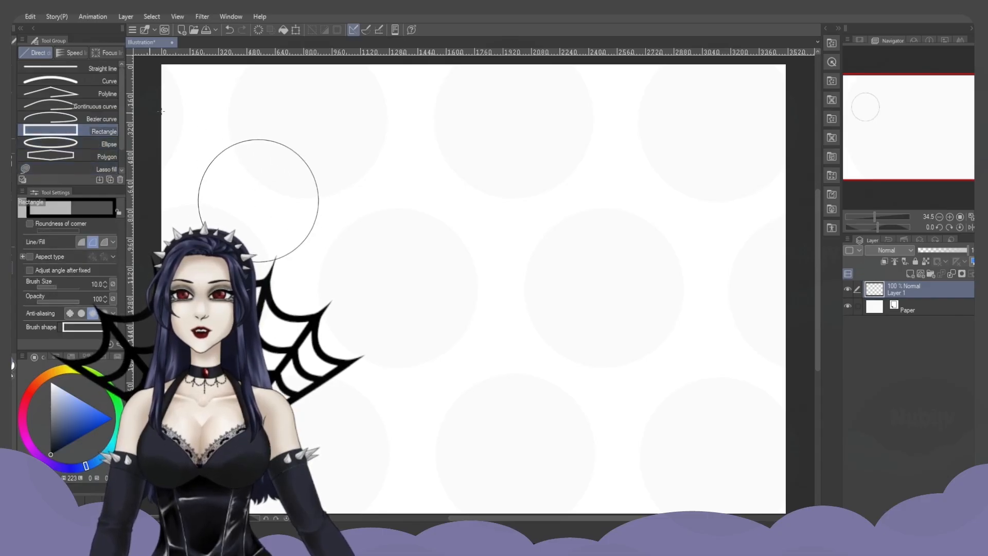
mouse_move(192, 95)
mouse_down()
mouse_move(400, 208)
mouse_move(188, 365)
mouse_up()
click(88, 68)
drag(206, 331, 382, 332)
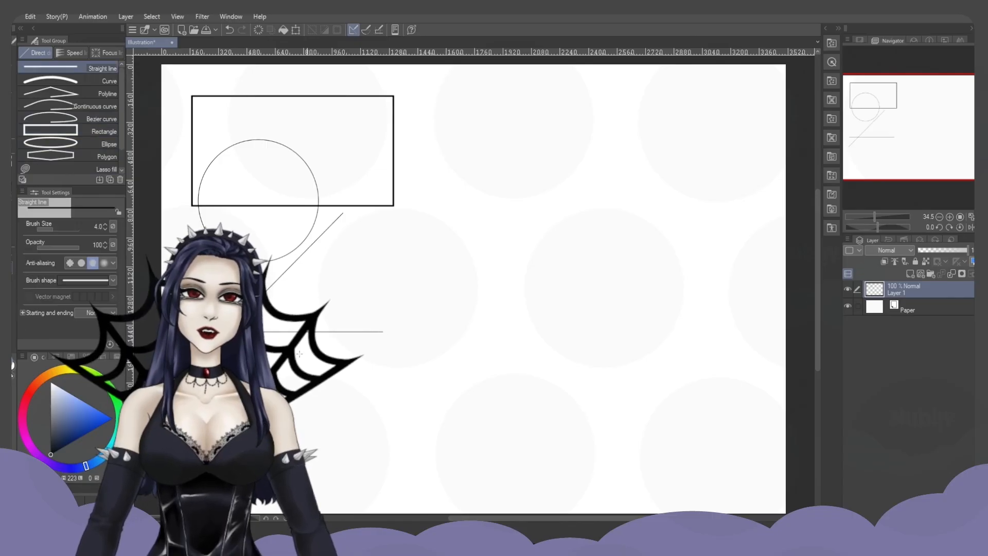
drag(888, 132, 890, 132)
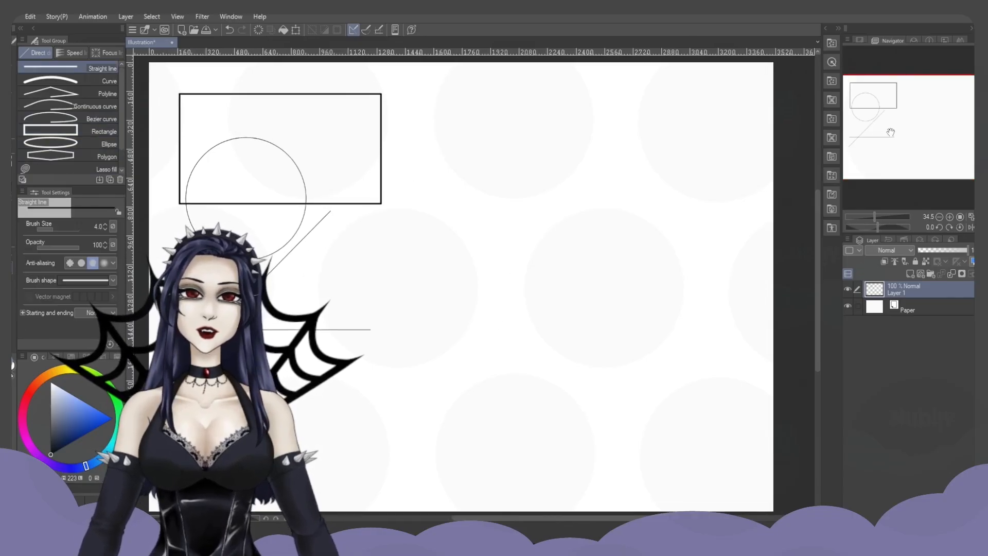
- Draw three long G-pen strokes to the right of the rectangle and snap them into straight lines
key(p)
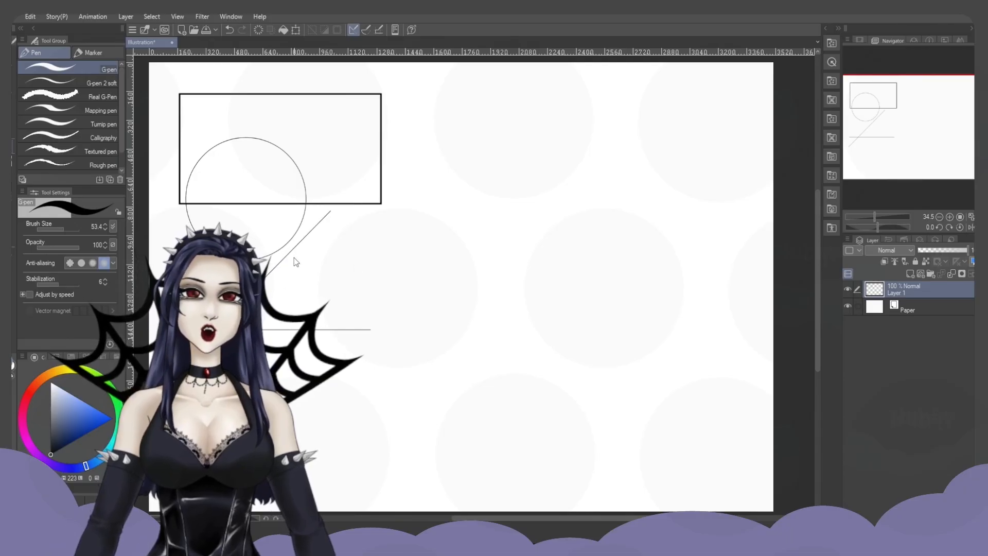
mouse_move(477, 110)
mouse_down()
mouse_move(666, 344)
mouse_move(755, 133)
mouse_up()
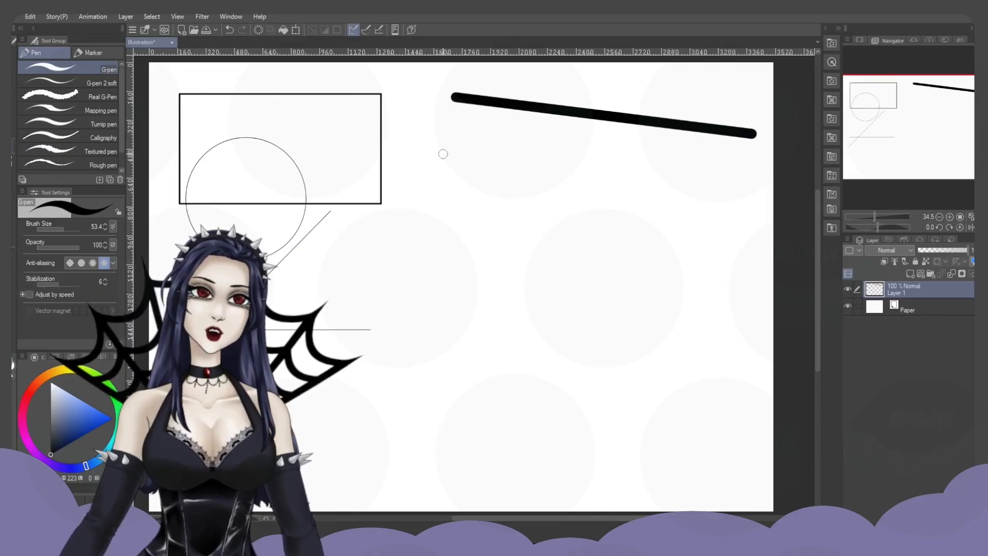
drag(444, 153, 733, 197)
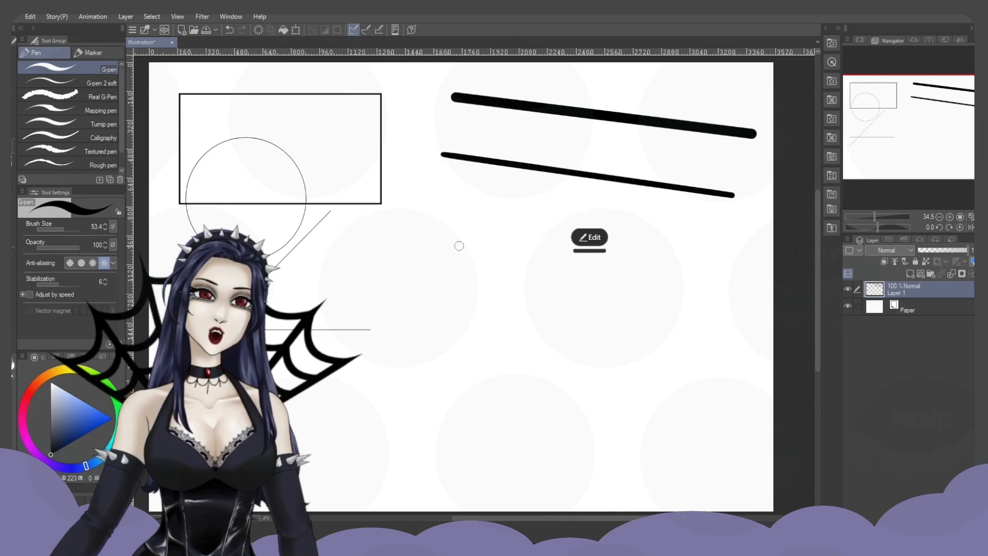
drag(444, 252, 621, 232)
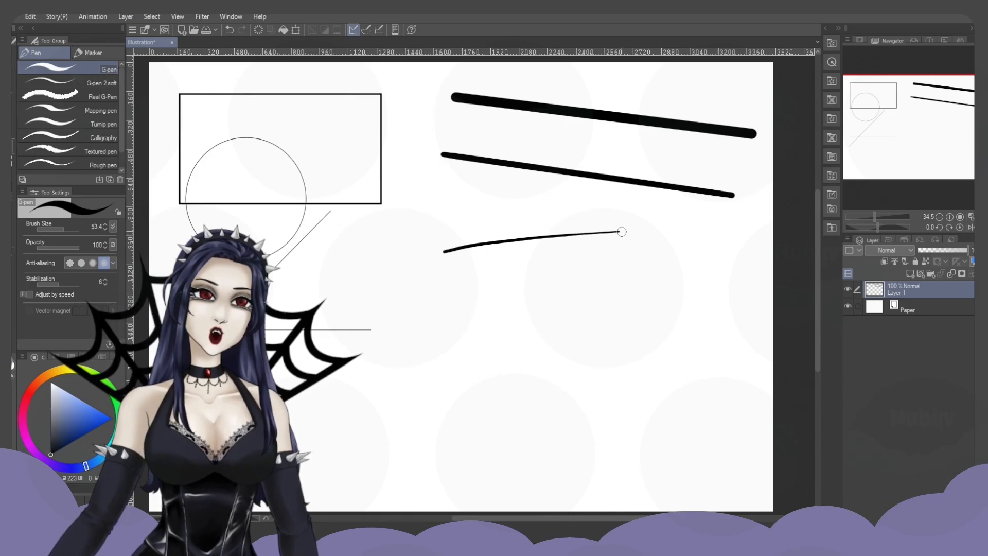
drag(723, 229, 722, 228)
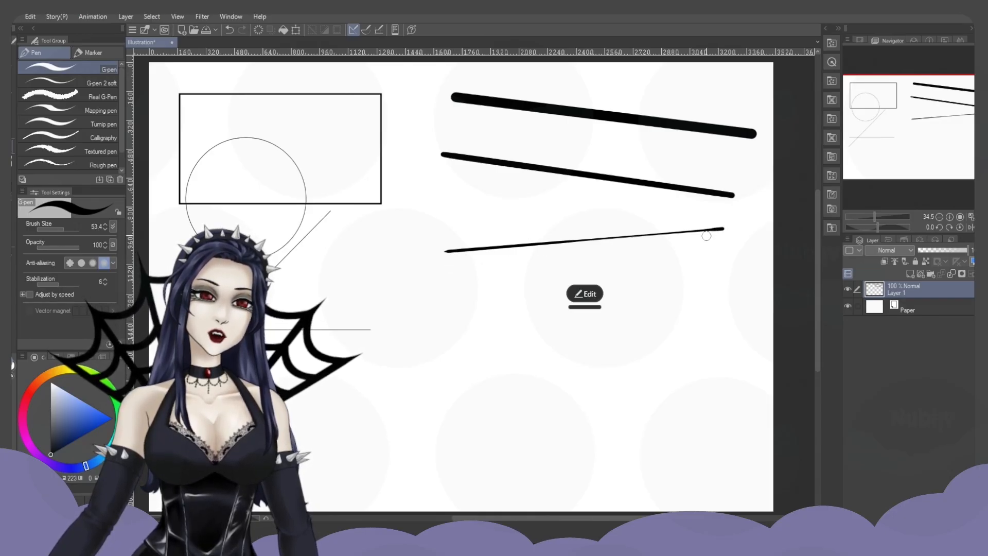
- Draw three freehand, gently curved G-pen strokes below the snapped straight lines
scroll(655, 236, up, 4)
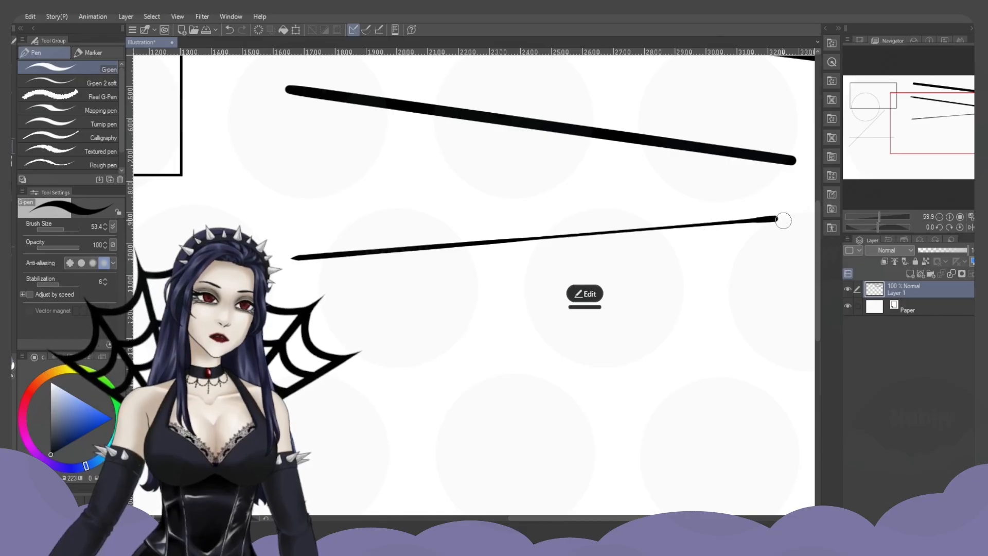
mouse_move(296, 302)
mouse_down()
mouse_move(393, 279)
mouse_move(782, 239)
mouse_up()
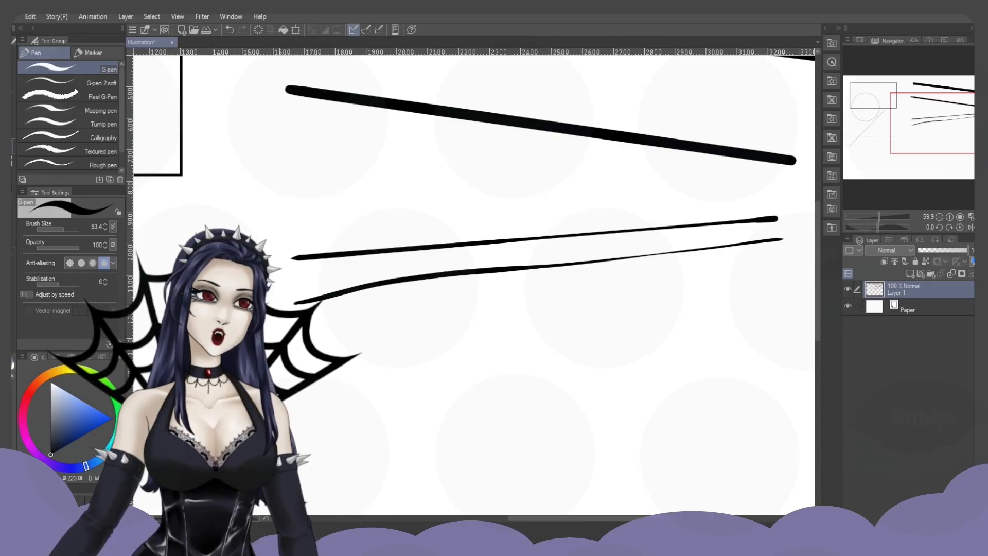
mouse_move(302, 348)
mouse_down()
mouse_move(381, 318)
mouse_move(606, 319)
mouse_move(781, 281)
mouse_up()
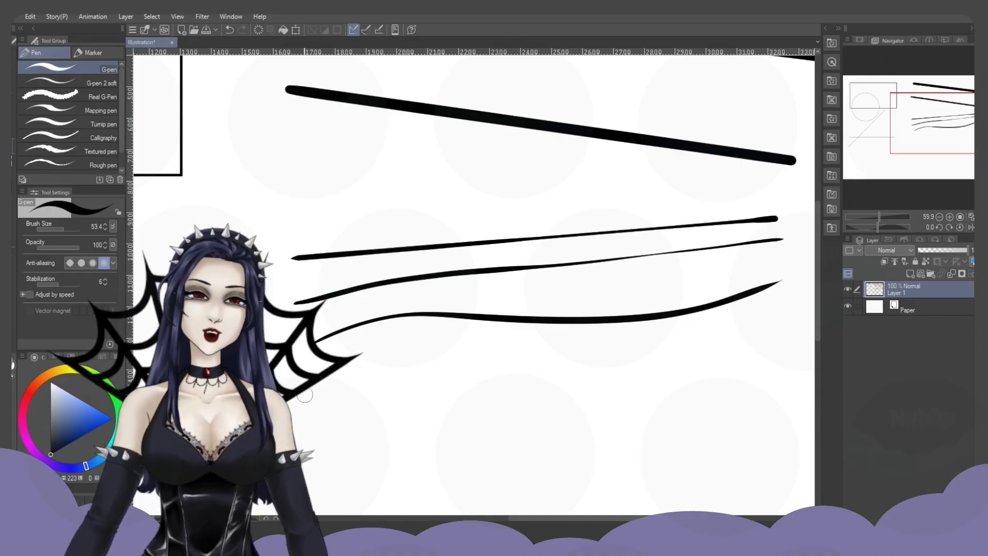
mouse_move(309, 393)
mouse_down()
mouse_move(461, 362)
mouse_move(736, 331)
mouse_up()
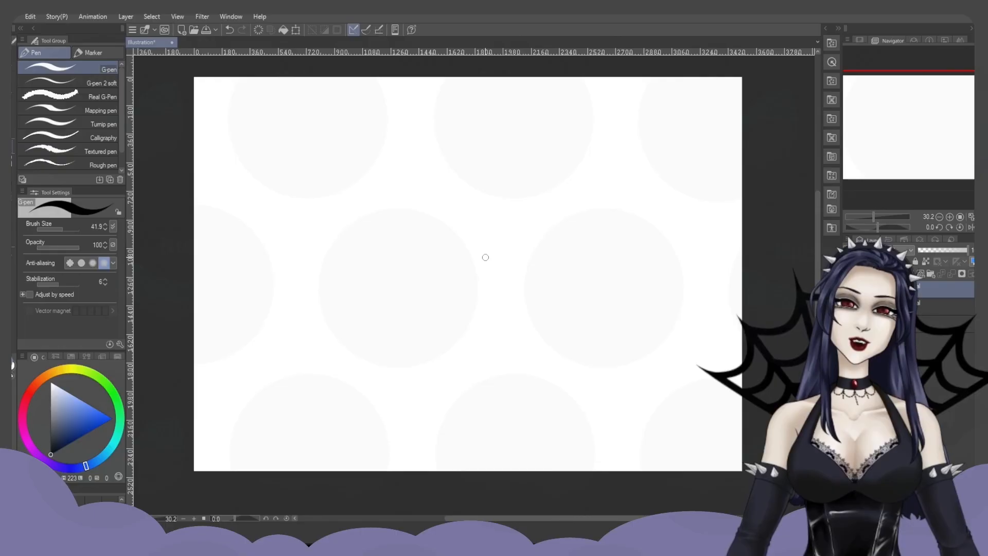
- Draw a large snapped G-pen ellipse with a snapped triangle inside it, and clear both from the canvas
mouse_move(385, 173)
mouse_down()
mouse_move(357, 194)
mouse_move(585, 269)
mouse_move(393, 160)
mouse_move(357, 212)
mouse_up()
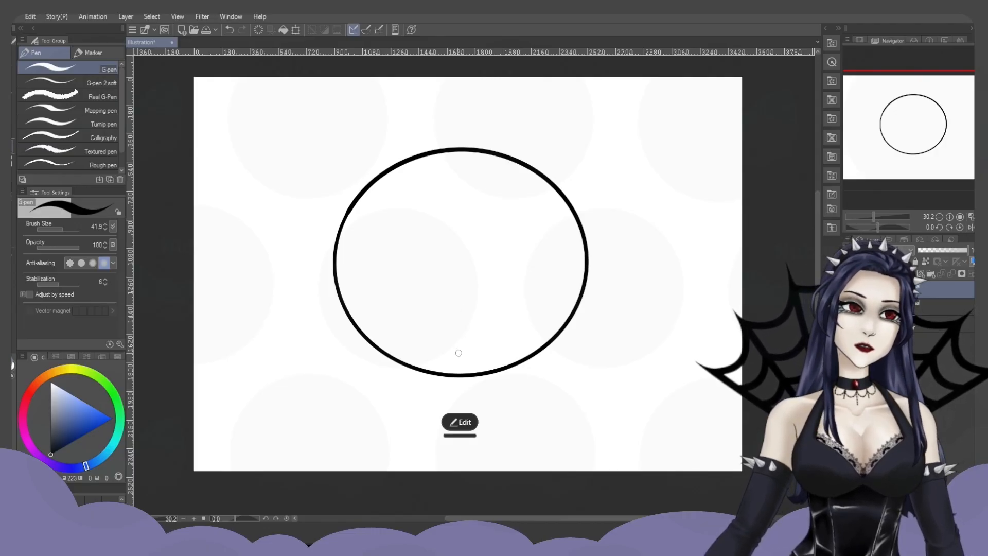
drag(350, 314, 476, 164)
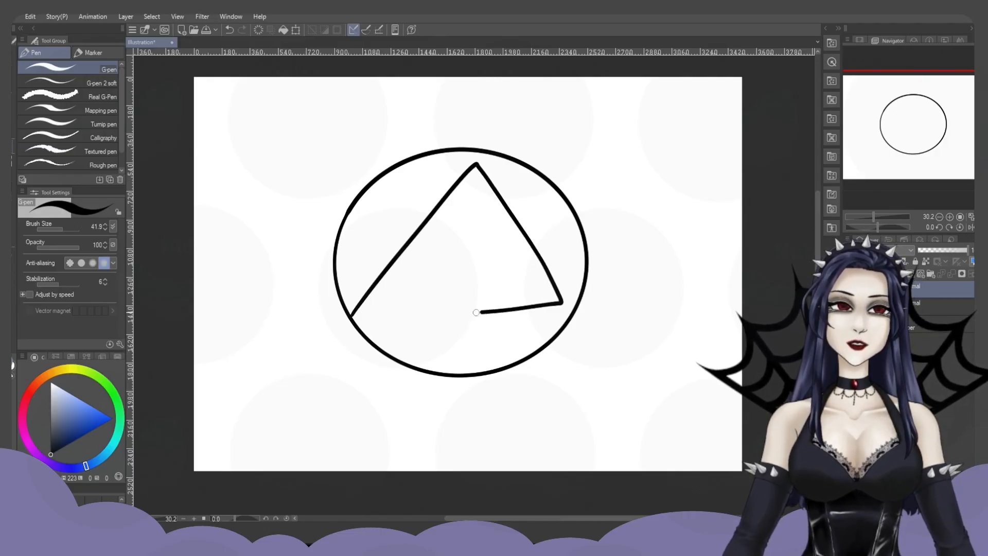
drag(358, 313, 354, 314)
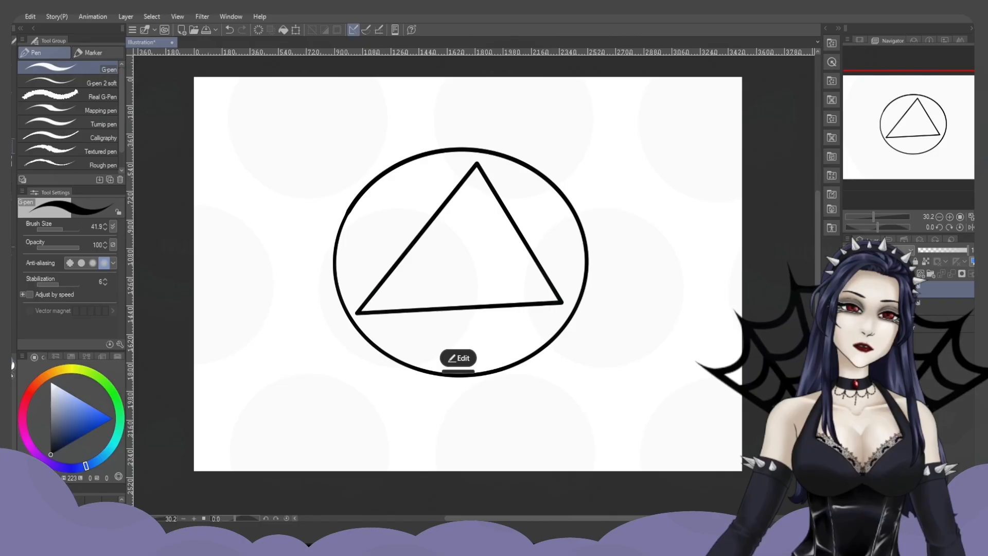
key(Delete)
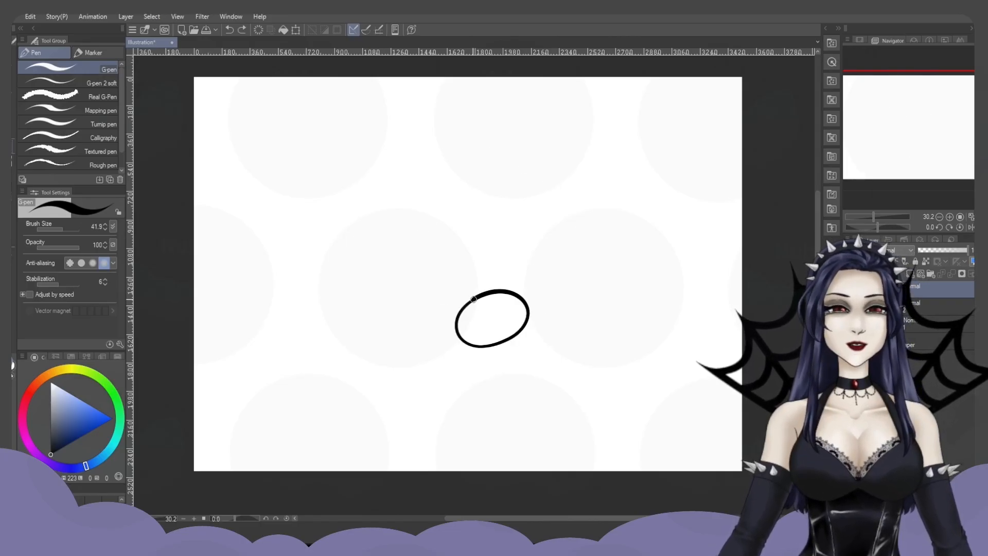
- Draw three G-pen ovals, two side by side in the canvas's lower right and a smaller one above and between them
drag(474, 298, 462, 309)
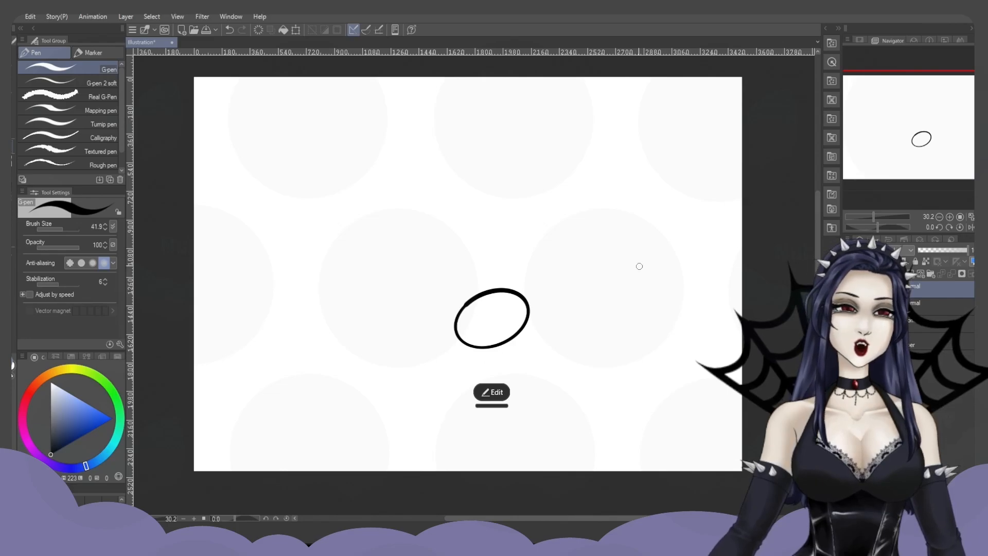
mouse_move(617, 297)
mouse_down()
mouse_move(580, 321)
mouse_move(659, 329)
mouse_move(612, 291)
mouse_move(583, 329)
mouse_up()
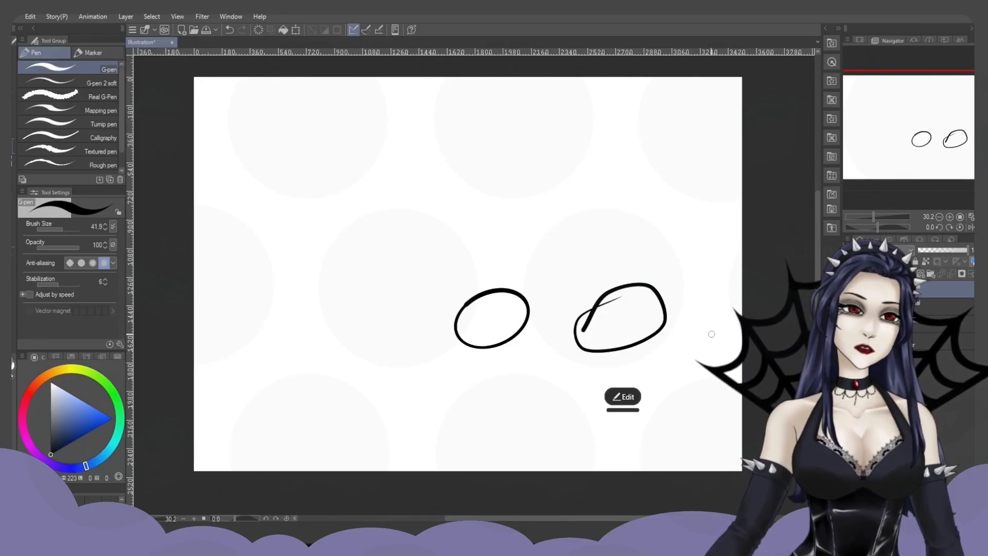
scroll(591, 260, up, 5)
mouse_move(489, 144)
mouse_down()
mouse_move(402, 176)
mouse_move(619, 202)
mouse_move(443, 154)
mouse_up()
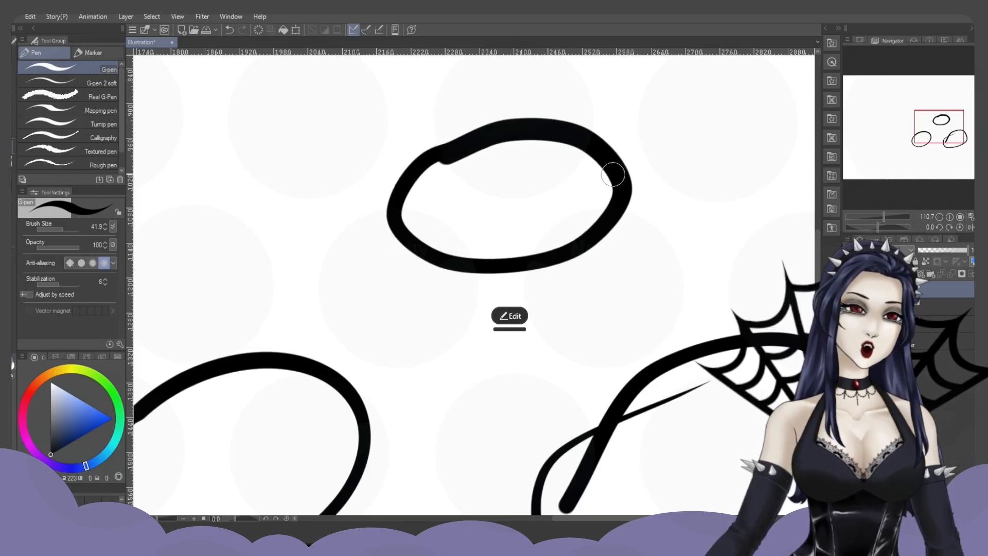
- Draw a tilted ellipse to the left of the small upper oval and undo it
scroll(580, 197, down, 5)
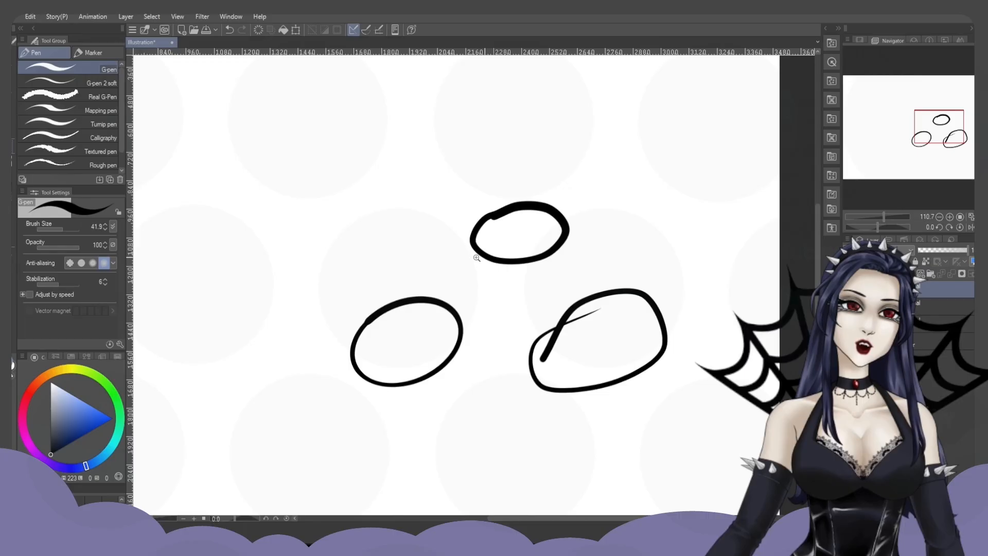
scroll(390, 203, up, 4)
mouse_move(442, 206)
mouse_down()
mouse_move(337, 194)
mouse_move(316, 271)
mouse_move(441, 210)
mouse_up()
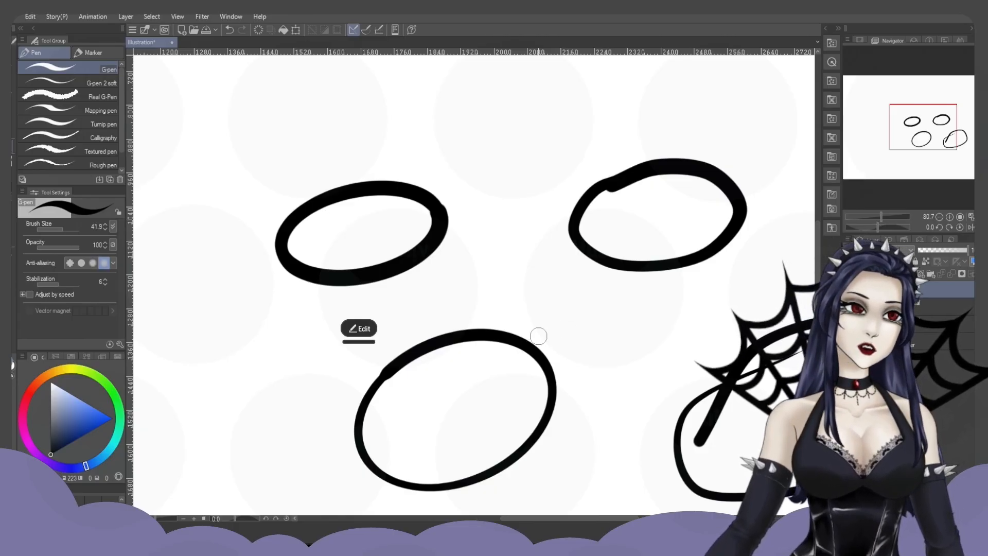
key(ctrl+z)
key(ctrl+z)
key(ctrl+z)
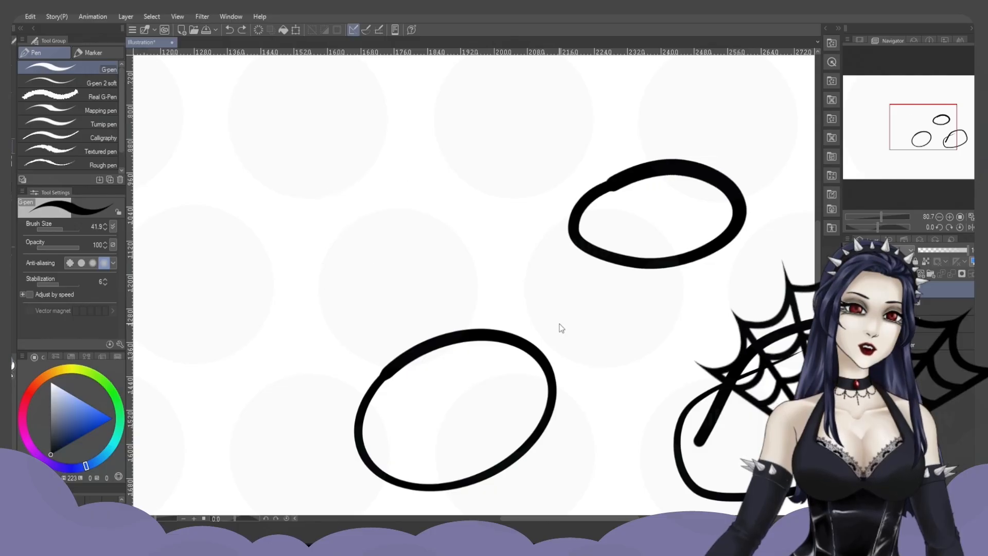
- Clear the ovals and draw a snapped six-sided G-pen outline in the middle of the canvas
key(ctrl+z)
scroll(637, 287, down, 3)
drag(476, 178, 498, 184)
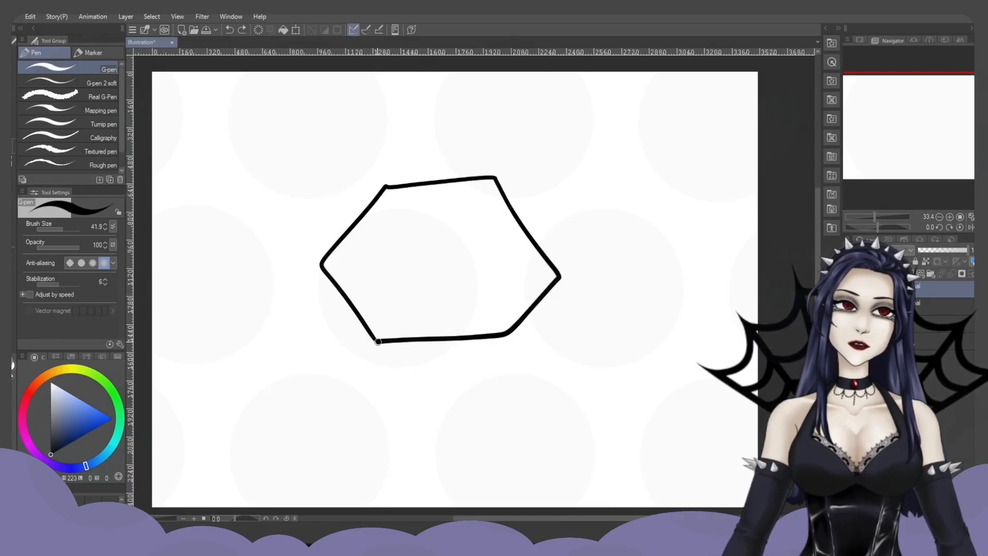
drag(378, 341, 378, 341)
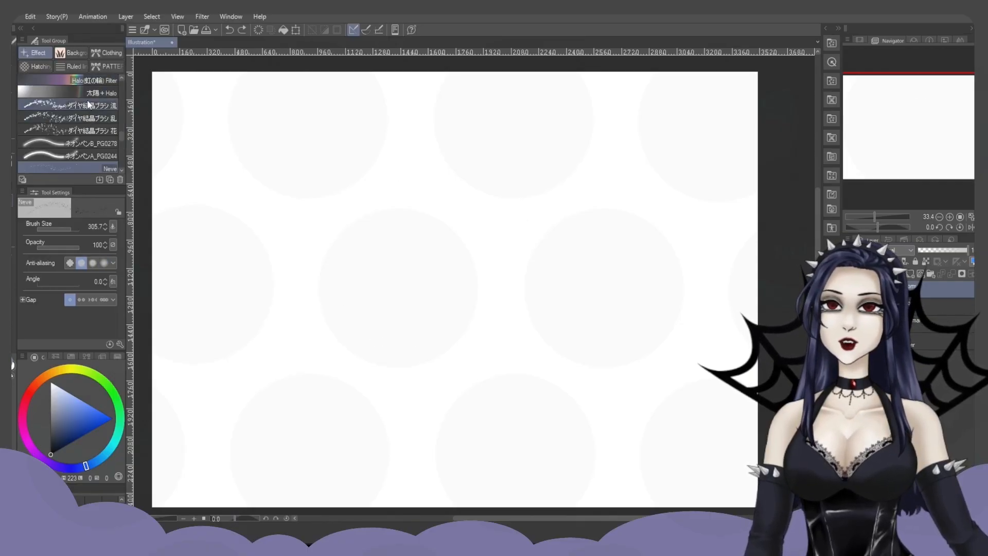
- With the Water magic effect brush, draw a large tilted ellipse and a large triangle in turn, undoing each one
scroll(119, 139, down, 5)
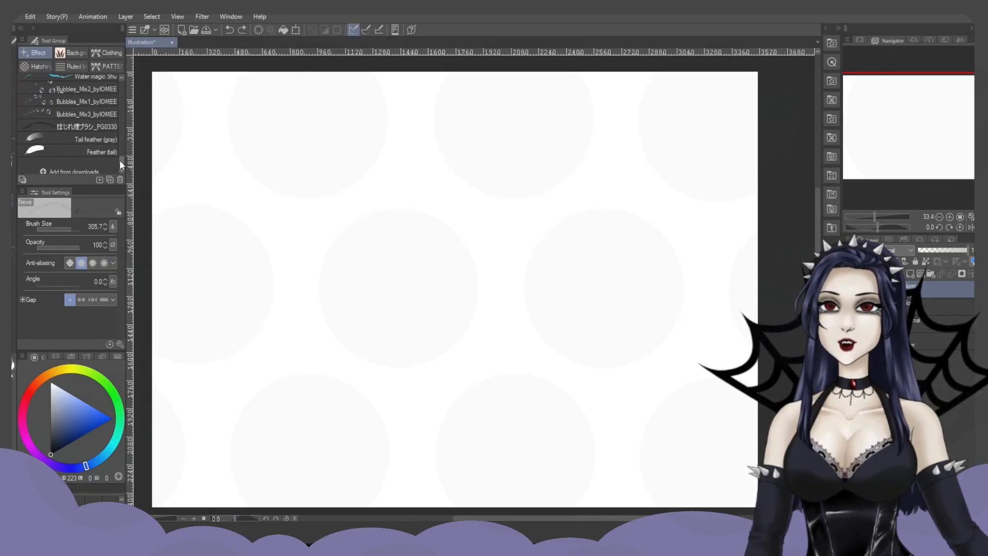
scroll(119, 155, up, 2)
click(72, 146)
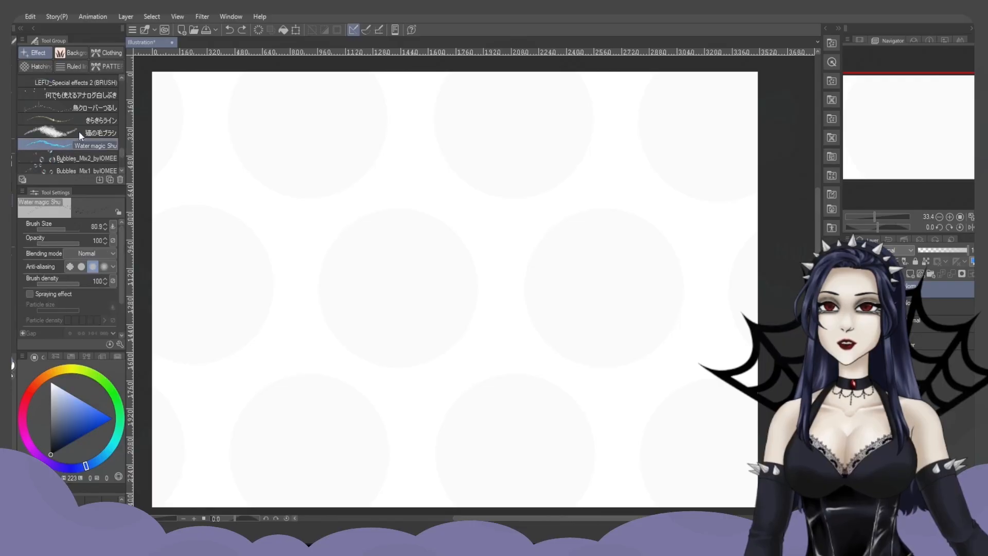
mouse_move(378, 232)
mouse_down()
mouse_move(417, 216)
mouse_move(407, 203)
mouse_move(451, 221)
mouse_move(315, 264)
mouse_move(415, 346)
mouse_move(584, 220)
mouse_move(374, 231)
mouse_up()
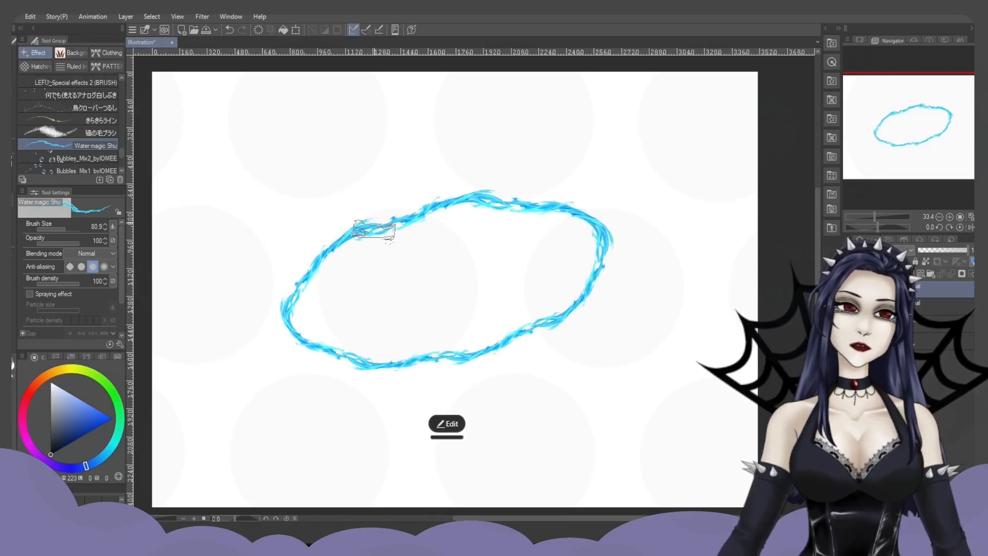
key(ctrl+z)
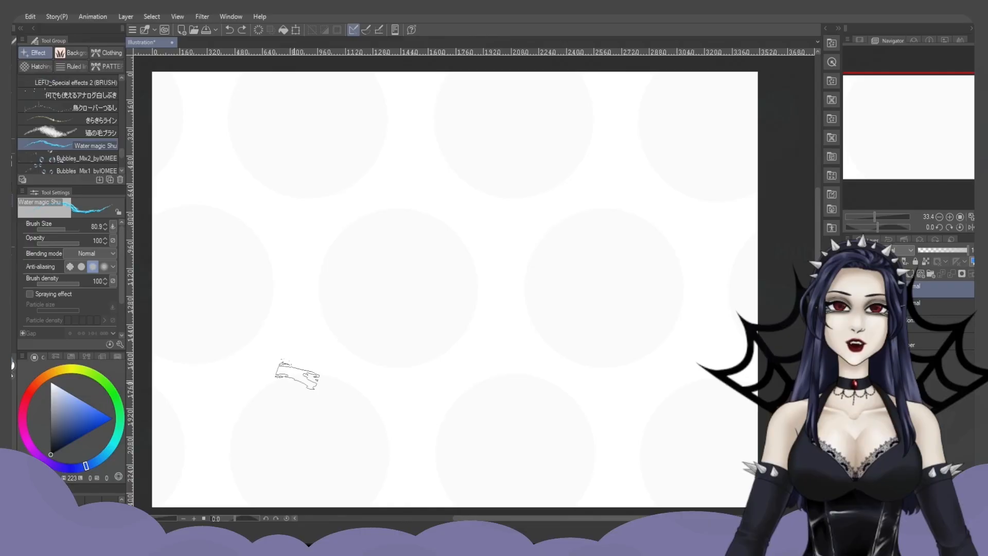
mouse_move(315, 381)
mouse_down()
mouse_move(447, 122)
mouse_move(606, 325)
mouse_move(528, 358)
mouse_move(309, 377)
mouse_up()
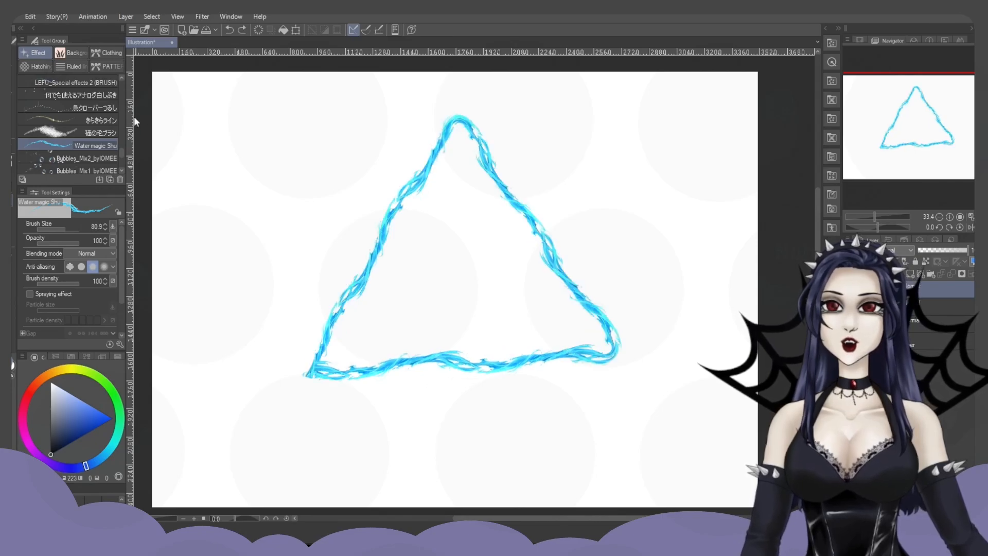
key(ctrl+z)
- Draw a large snapped ellipse with the scalloped lace brush from the Clothing group and undo it
click(106, 53)
click(51, 167)
mouse_move(260, 244)
mouse_down()
mouse_move(264, 254)
mouse_move(569, 227)
mouse_move(286, 264)
mouse_move(283, 250)
mouse_up()
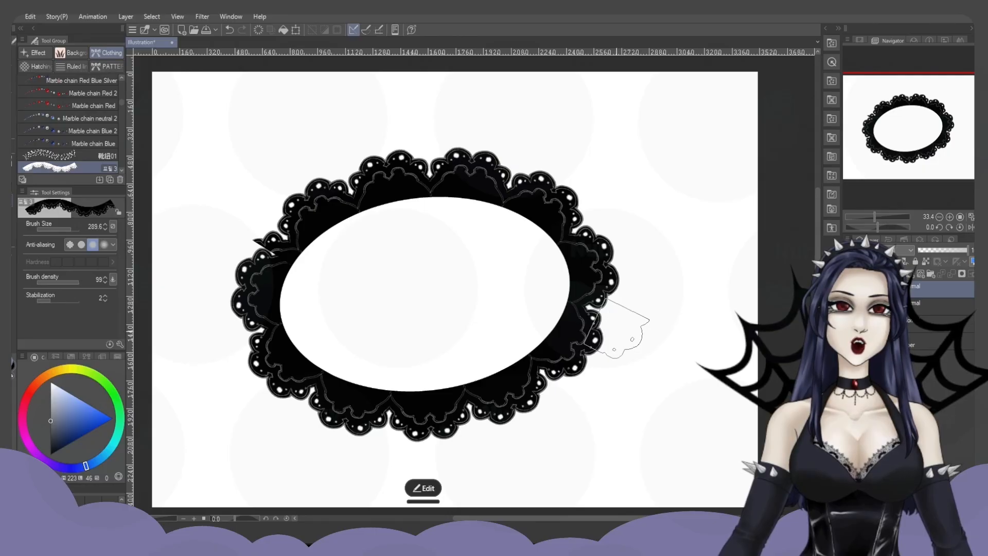
key(ctrl+z)
key(ctrl+z)
- Draw a wavy lace stroke across the full canvas width, undoing first its snapping and finally the stroke itself
mouse_move(154, 247)
mouse_down()
mouse_move(497, 368)
mouse_move(597, 275)
mouse_move(710, 226)
mouse_move(775, 284)
mouse_up()
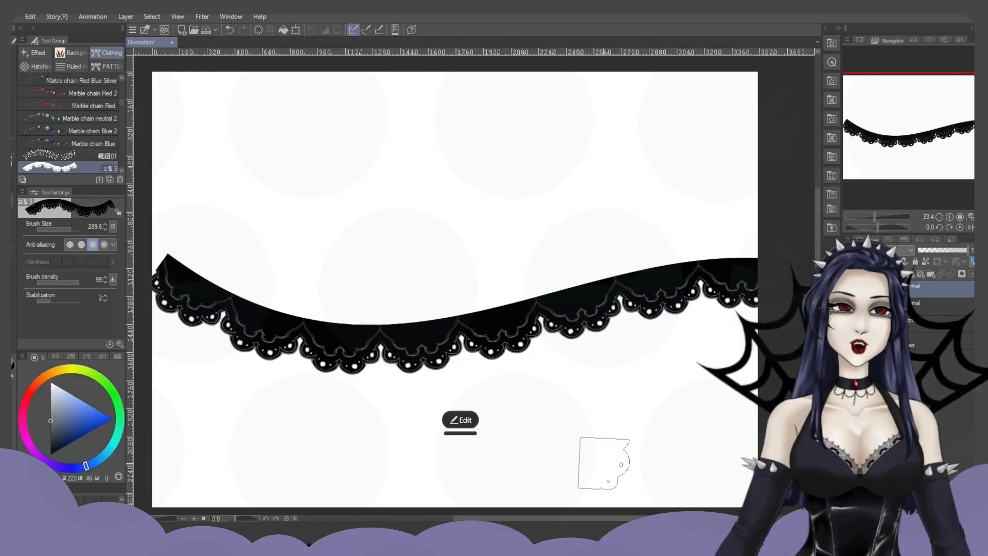
key(ctrl+z)
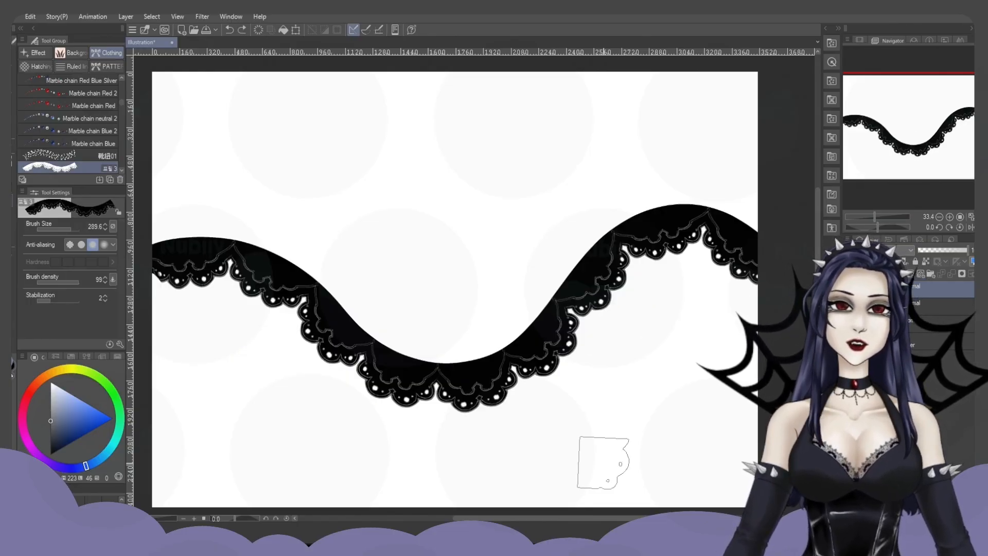
key(ctrl+z)
- Draw a snapped circle, quadrilateral and triangle with the G-pen at brush size 53.4, plus another stroke starting in the lower-left area
key(p)
click(64, 228)
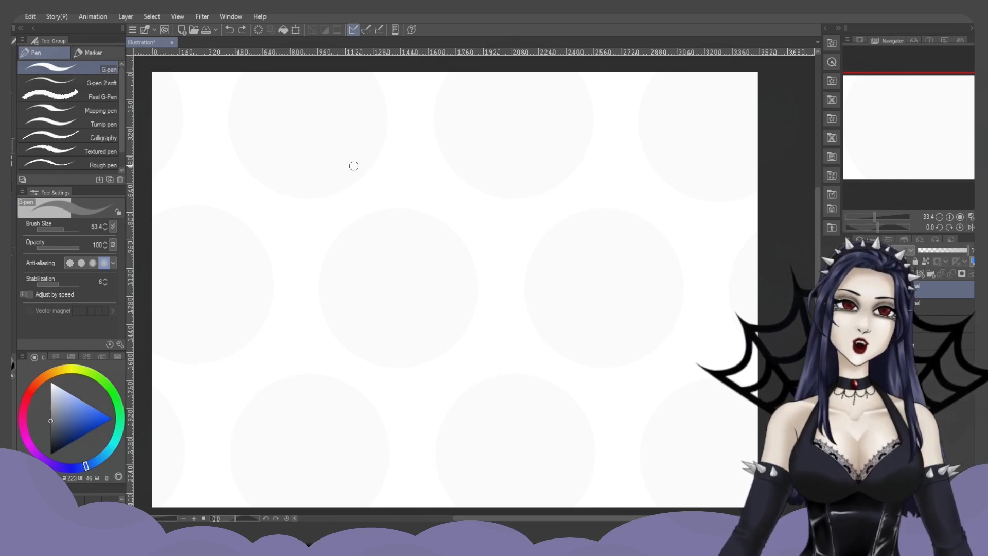
mouse_move(354, 166)
mouse_down()
mouse_move(409, 404)
mouse_move(579, 278)
mouse_move(464, 153)
mouse_move(340, 180)
mouse_move(314, 282)
mouse_move(418, 313)
mouse_move(326, 358)
mouse_move(315, 371)
mouse_move(335, 371)
mouse_move(325, 399)
mouse_move(402, 425)
mouse_move(567, 364)
mouse_move(601, 377)
mouse_move(547, 369)
mouse_move(432, 437)
mouse_move(472, 431)
mouse_move(543, 396)
mouse_move(615, 398)
mouse_move(523, 368)
mouse_move(506, 350)
mouse_move(522, 331)
mouse_move(521, 296)
mouse_move(512, 324)
mouse_up()
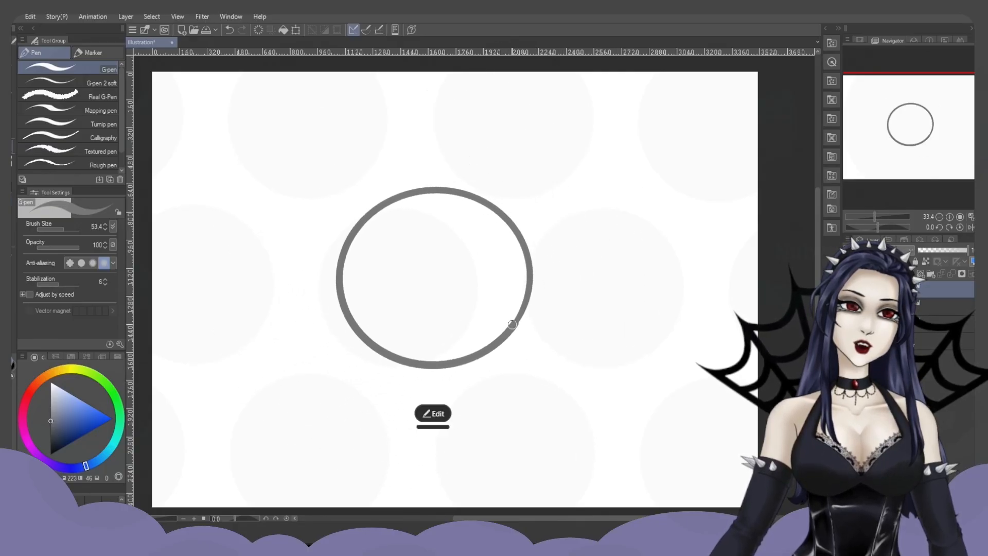
mouse_move(571, 388)
mouse_down()
mouse_move(595, 334)
mouse_move(647, 272)
mouse_move(703, 269)
mouse_up()
mouse_move(663, 406)
mouse_down()
mouse_move(581, 391)
mouse_move(480, 416)
mouse_move(519, 411)
mouse_move(633, 450)
mouse_move(646, 363)
mouse_move(691, 427)
mouse_move(666, 351)
mouse_move(609, 367)
mouse_move(604, 393)
mouse_move(489, 441)
mouse_move(567, 394)
mouse_up()
mouse_move(262, 282)
mouse_down()
mouse_move(257, 195)
mouse_move(238, 230)
mouse_move(242, 216)
mouse_move(235, 299)
mouse_move(236, 273)
mouse_move(187, 254)
mouse_move(194, 230)
mouse_move(172, 165)
mouse_move(203, 159)
mouse_move(229, 175)
mouse_move(193, 134)
mouse_up()
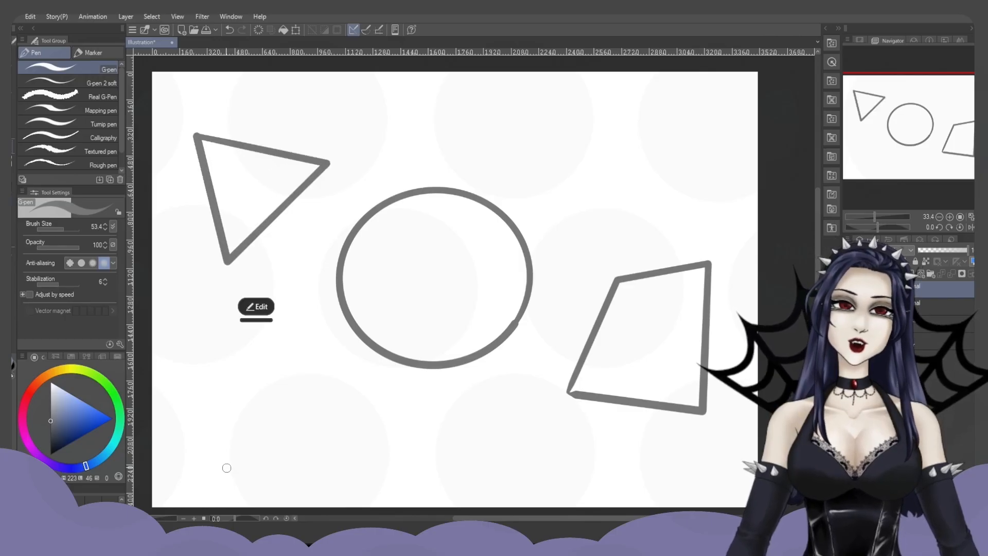
mouse_move(208, 399)
mouse_down()
mouse_move(507, 335)
mouse_move(435, 214)
mouse_move(338, 108)
mouse_move(280, 93)
mouse_move(600, 155)
mouse_move(628, 281)
mouse_move(639, 461)
mouse_move(653, 287)
mouse_move(617, 181)
mouse_move(479, 166)
mouse_move(331, 183)
mouse_move(333, 199)
mouse_move(397, 161)
mouse_move(584, 188)
mouse_move(514, 434)
mouse_move(451, 475)
mouse_move(488, 458)
mouse_move(541, 368)
mouse_move(468, 155)
mouse_move(353, 183)
mouse_move(584, 146)
mouse_move(753, 81)
mouse_up()
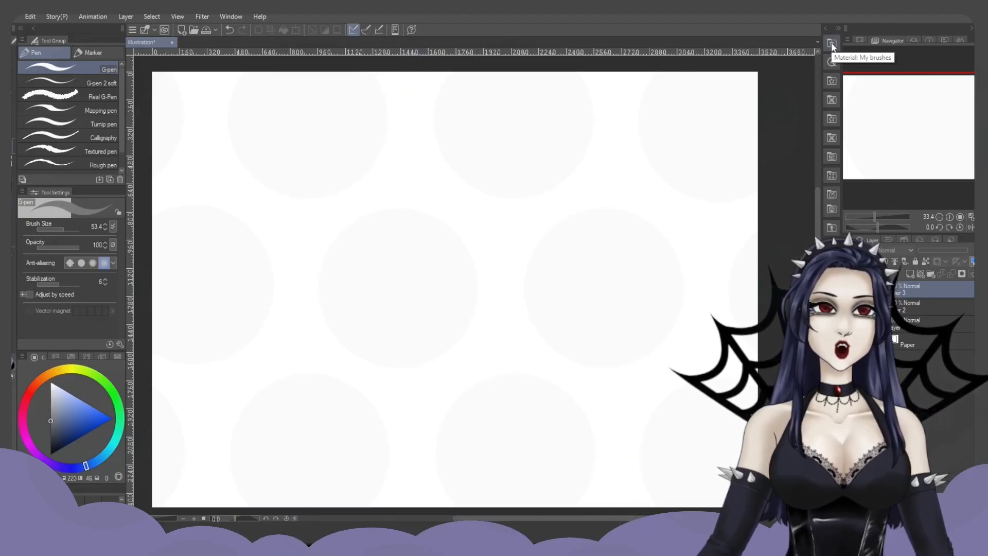
- Browse the 3D hand materials and place the Basic - Right hand model on the canvas
click(831, 43)
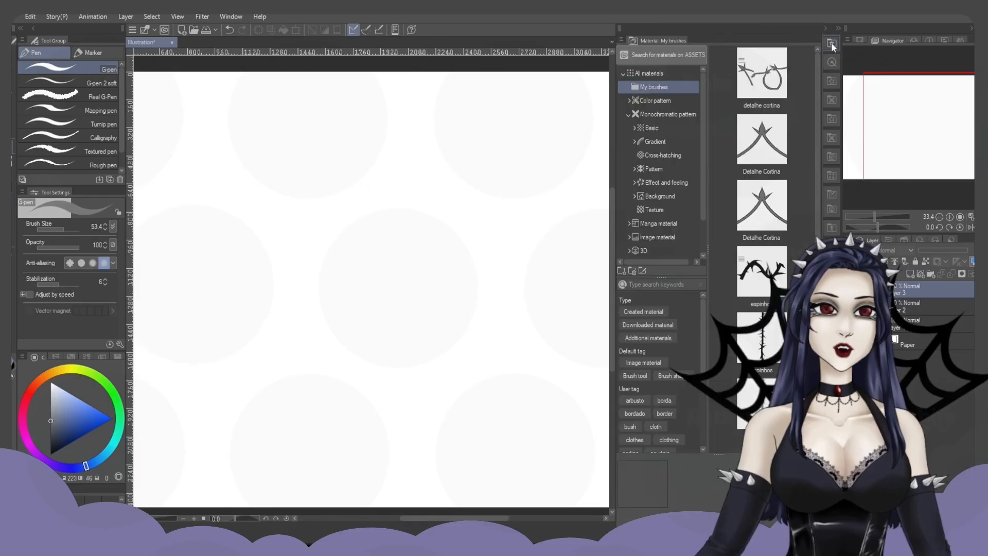
click(653, 72)
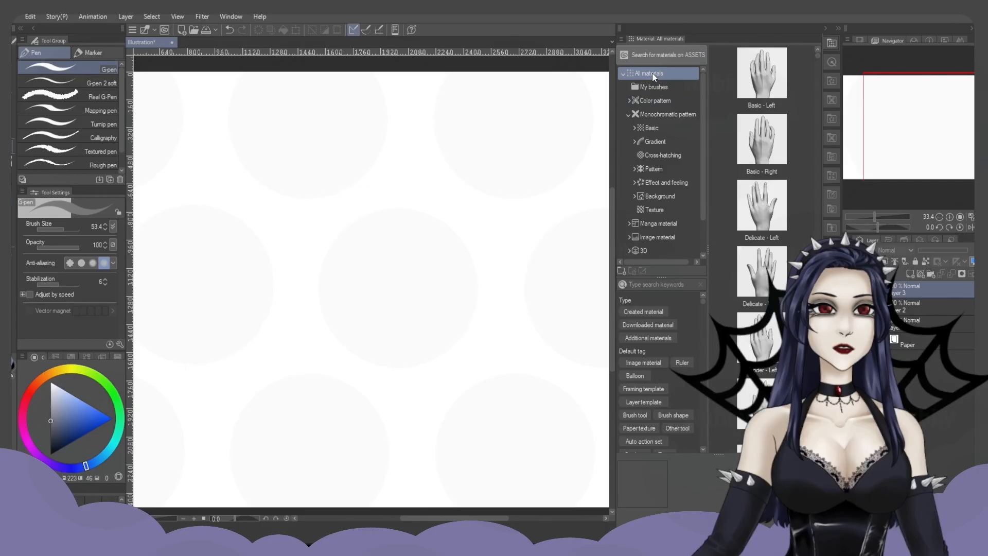
click(644, 250)
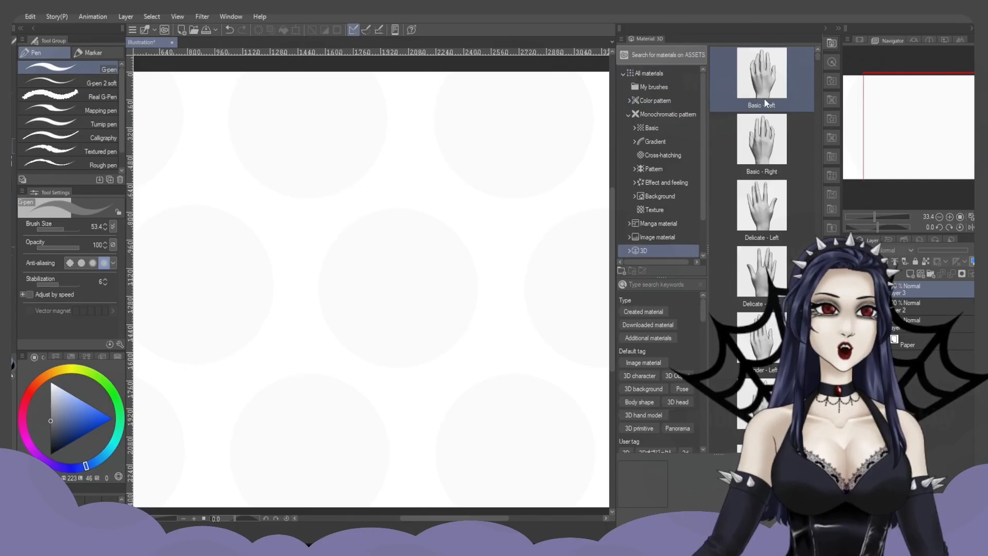
scroll(752, 200, down, 5)
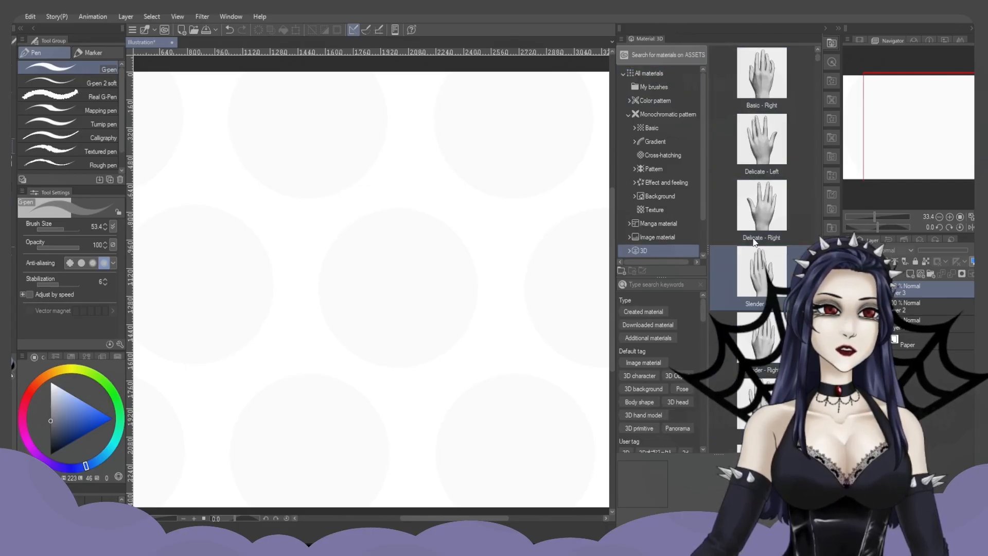
scroll(752, 200, down, 1)
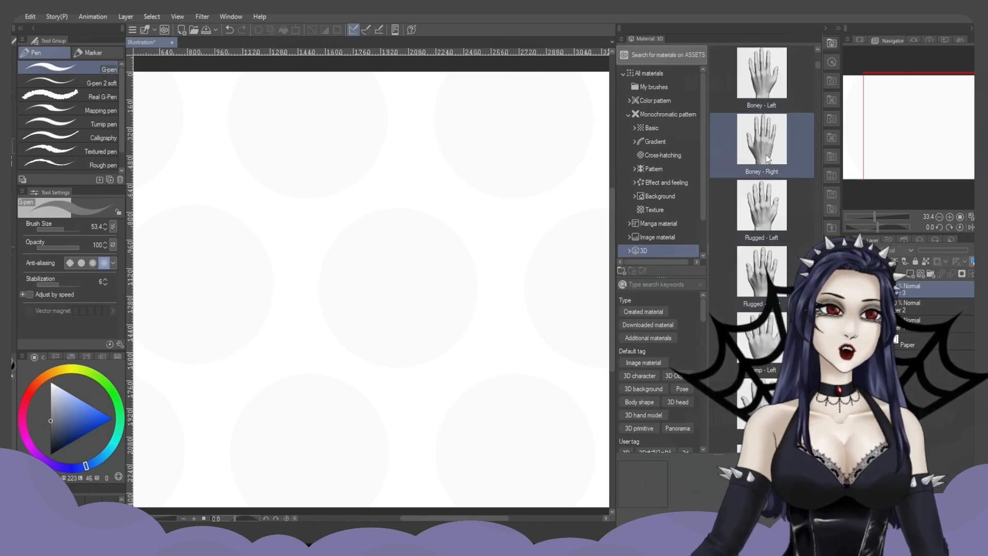
scroll(756, 348, down, 2)
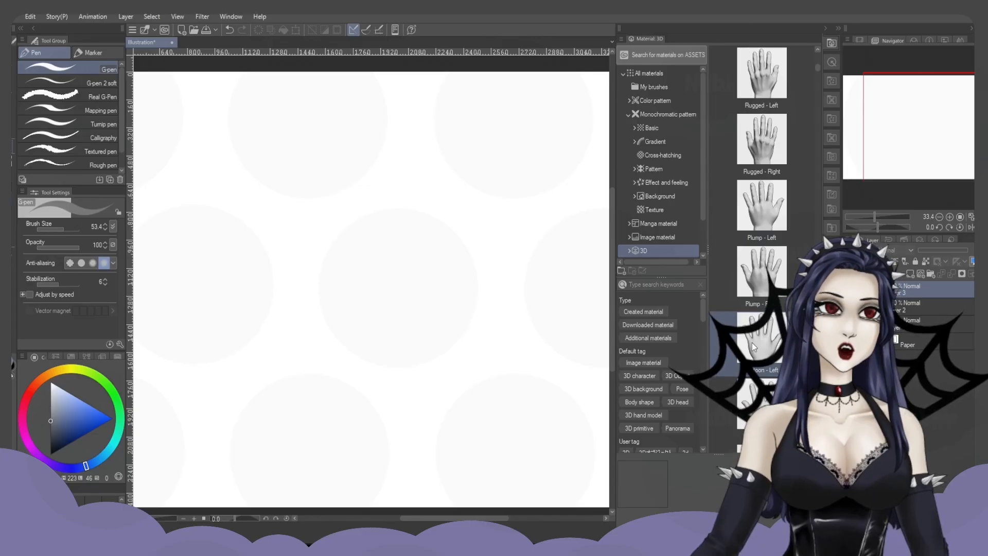
scroll(752, 341, down, 3)
scroll(756, 269, up, 3)
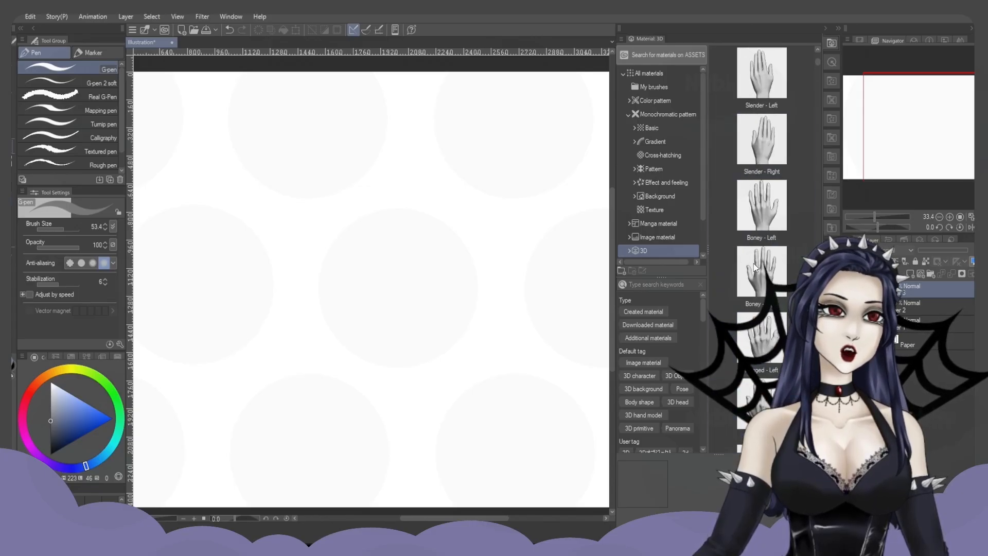
drag(755, 269, 589, 322)
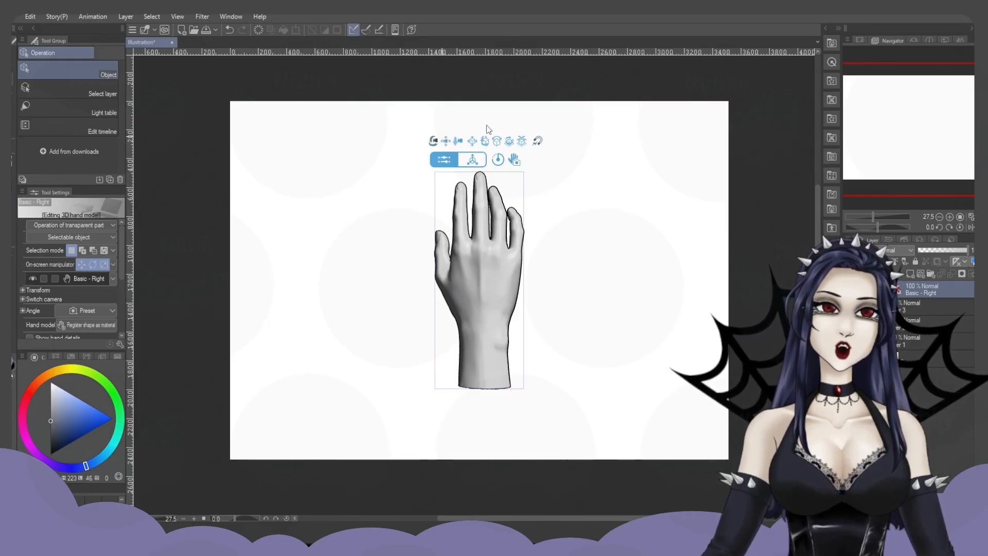
- Rotate the camera around the hand model and adjust the spread and curl of its index finger
drag(434, 140, 517, 216)
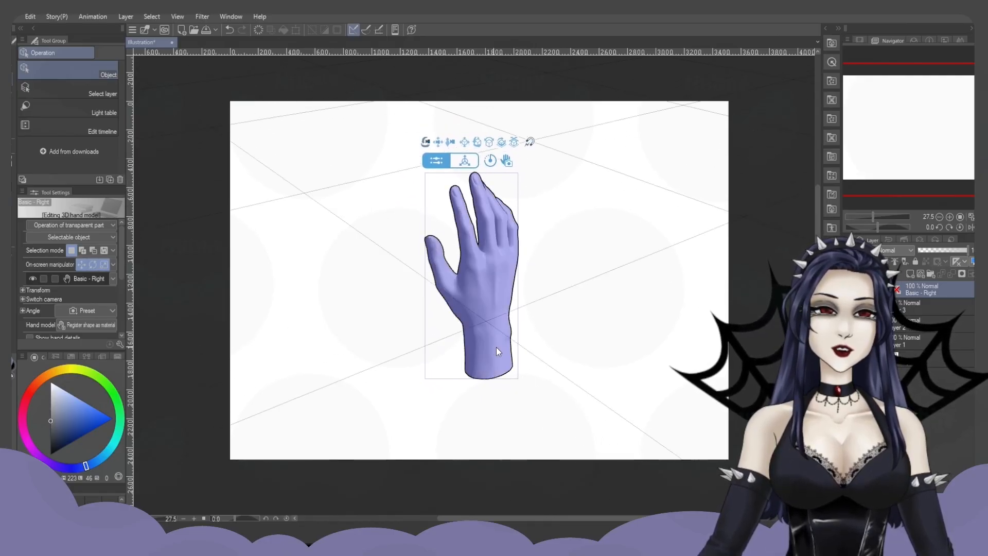
click(472, 237)
click(460, 215)
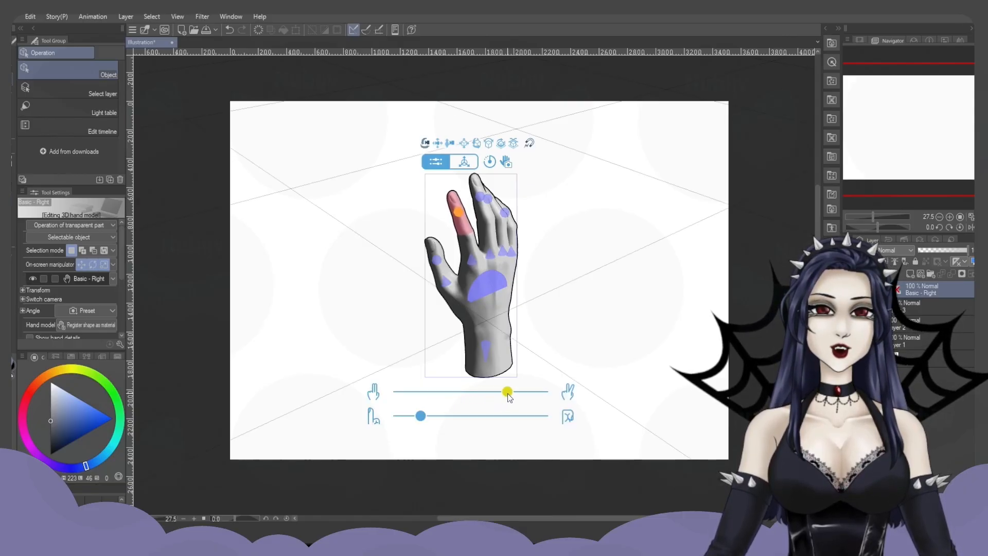
drag(507, 394, 506, 393)
drag(420, 415, 544, 415)
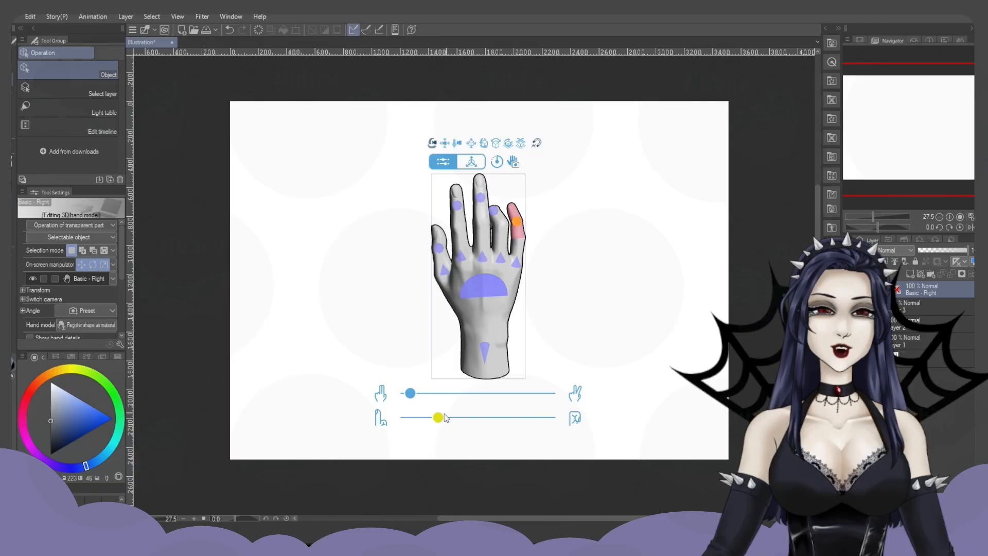
- Adjust the little finger's curl and orbit the camera around the palm side of the hand model
drag(446, 417, 409, 417)
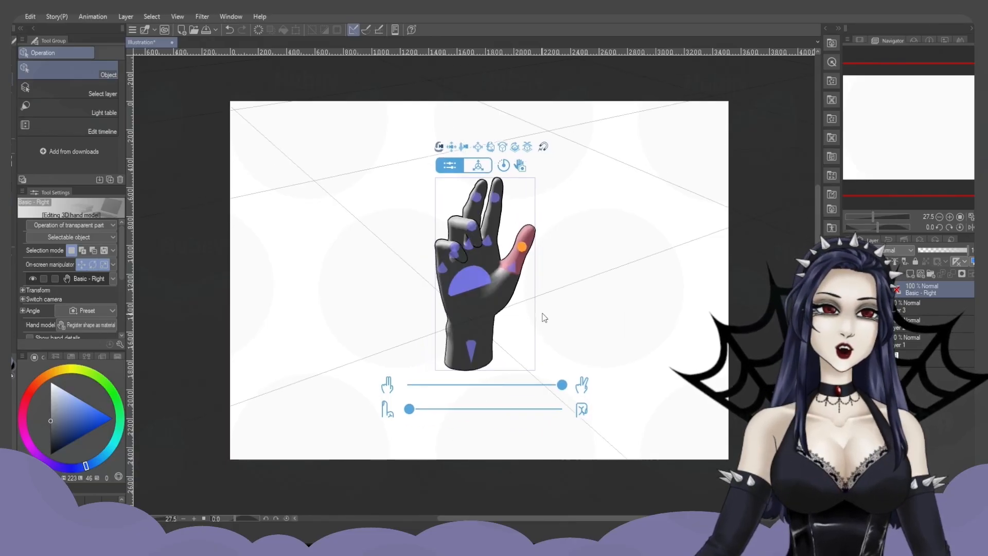
drag(544, 317, 568, 271)
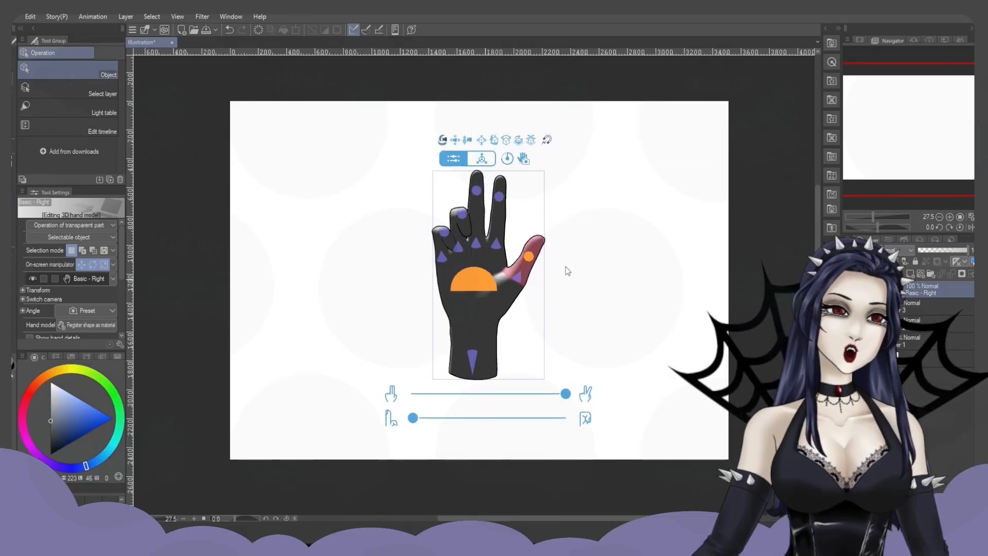
drag(533, 304, 459, 322)
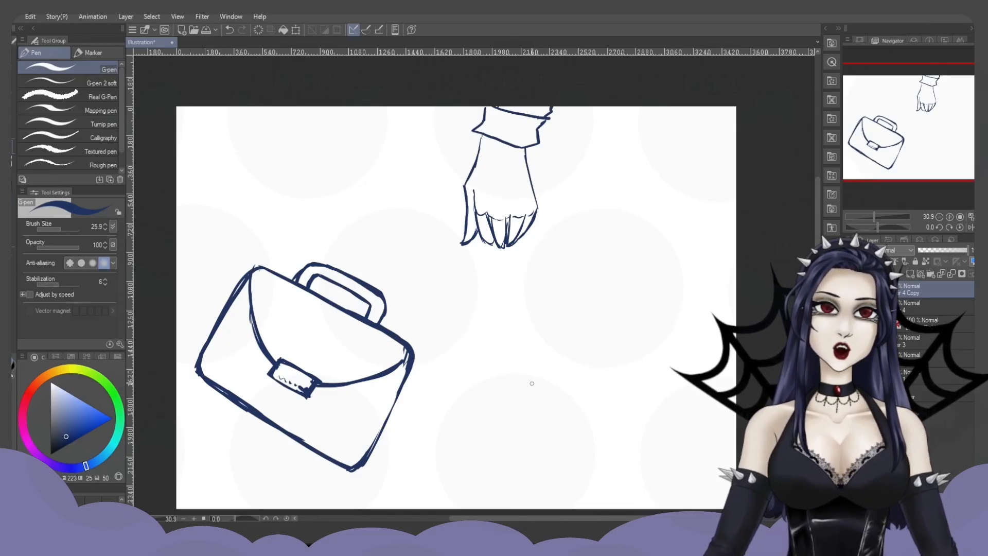
- Move the briefcase layer slightly up and to the right with the Move layer tool
click(12, 93)
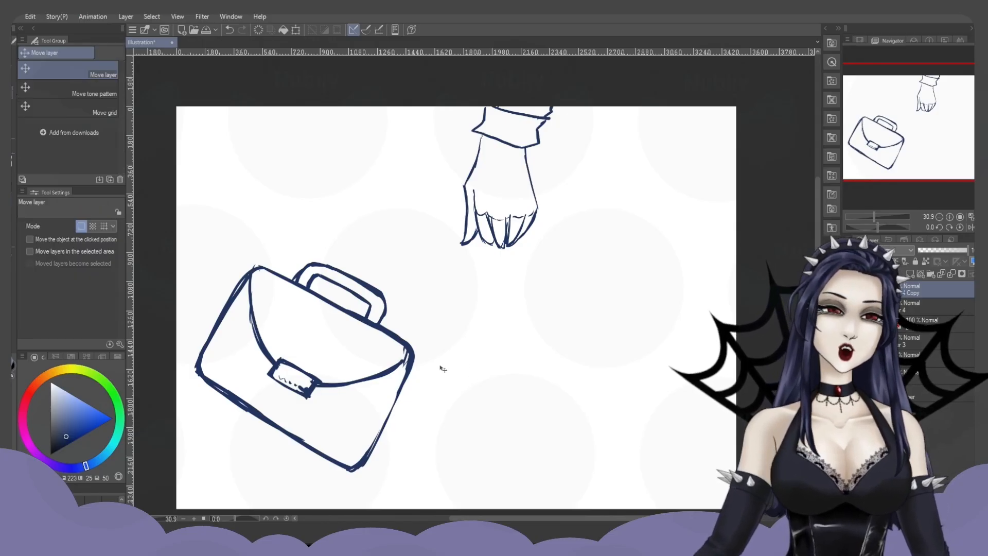
mouse_move(392, 424)
mouse_down()
mouse_move(434, 384)
mouse_move(533, 346)
mouse_move(553, 339)
mouse_move(421, 412)
mouse_move(581, 355)
mouse_move(423, 404)
mouse_move(422, 392)
mouse_up()
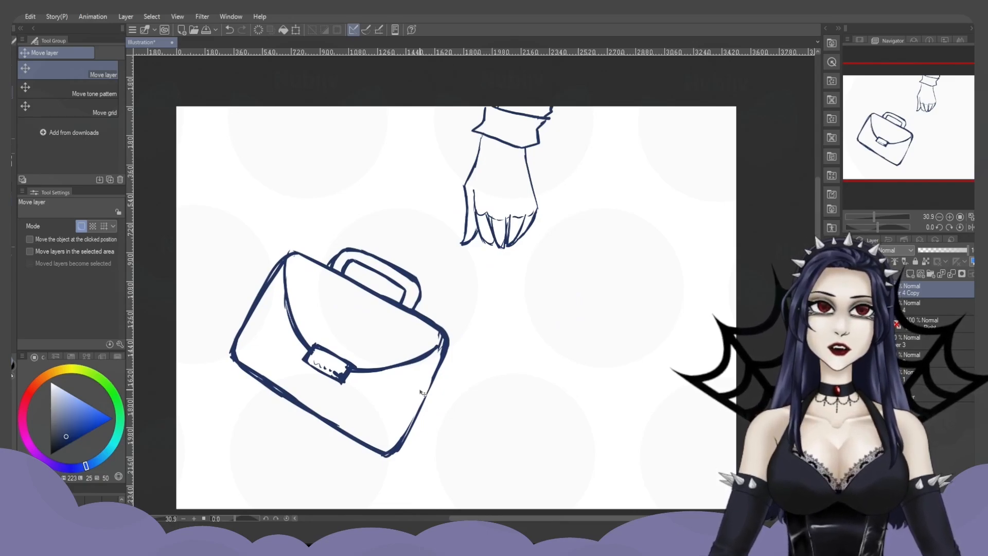
key(ctrl+t)
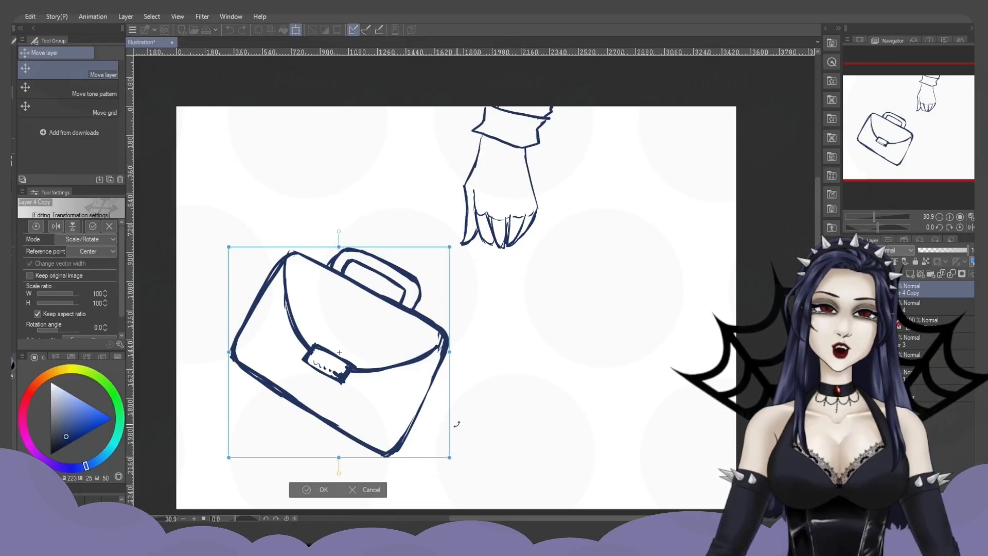
key(Return)
key(p)
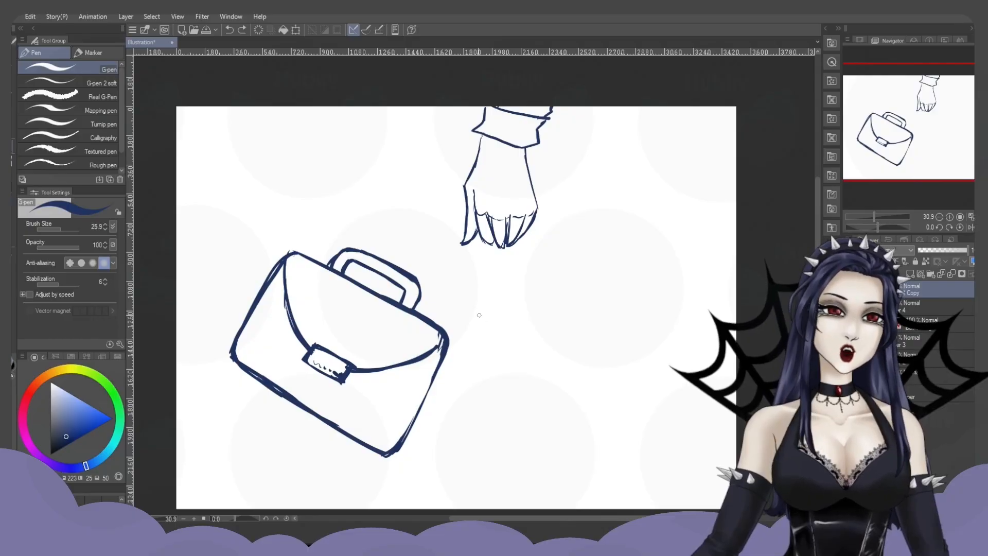
- Rotate the tilted briefcase drawing counterclockwise until it stands upright, and apply the transformation
key(ctrl+t)
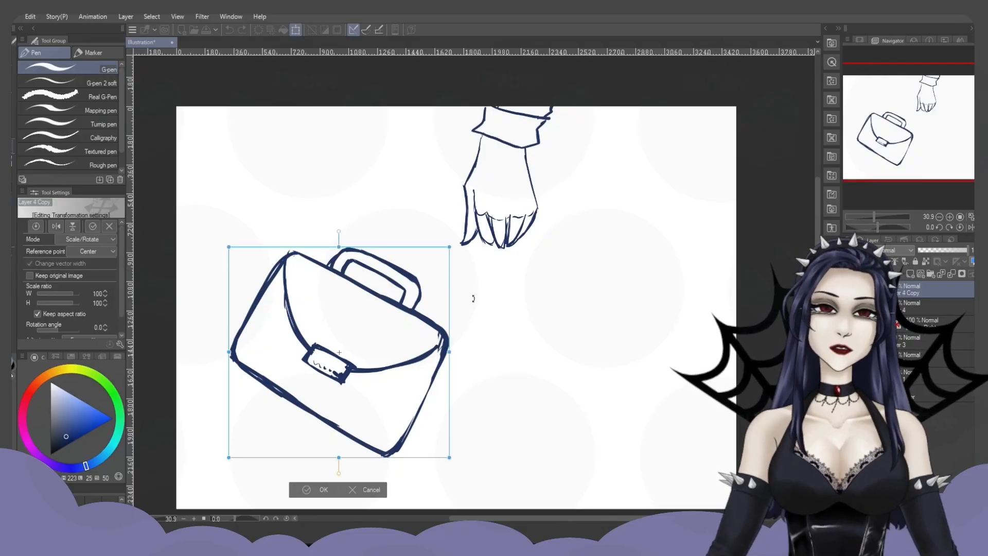
drag(465, 348, 454, 277)
click(320, 507)
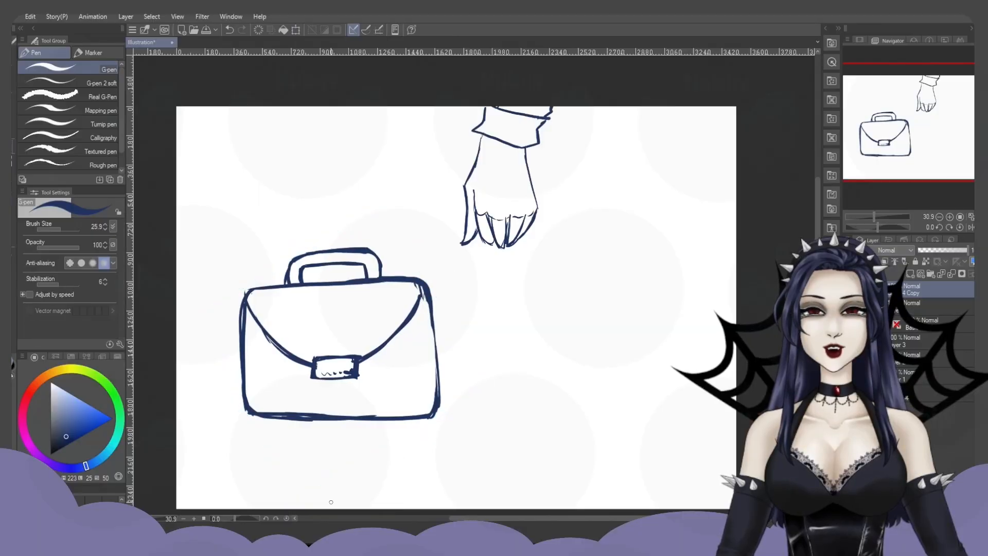
- Try scaling the upright briefcase to 104% and placing its handle over the hand's fingers, and cancel the transformation
key(ctrl+t)
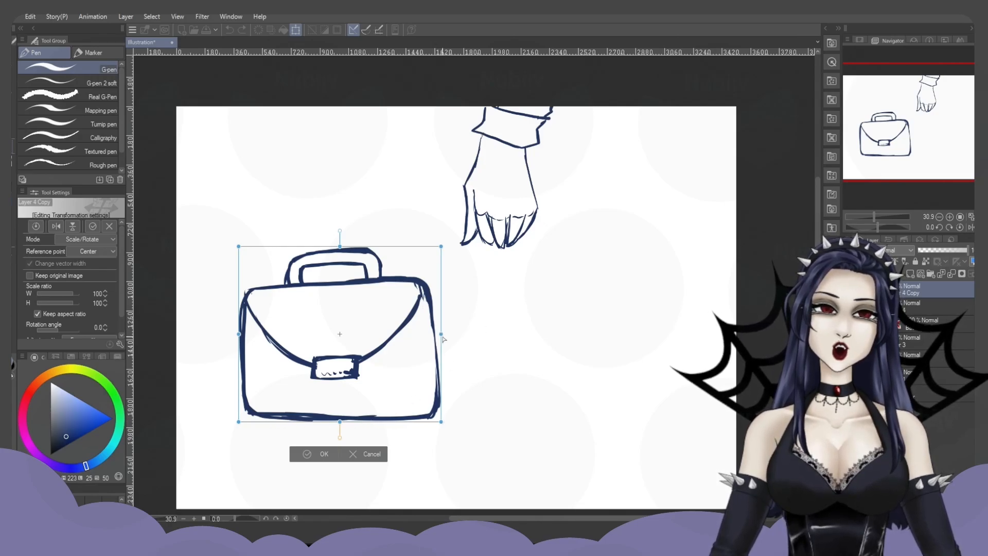
drag(443, 339, 413, 339)
mouse_move(429, 261)
mouse_down()
mouse_move(563, 248)
mouse_move(448, 262)
mouse_up()
key(ctrl+z)
key(ctrl+z)
drag(439, 305, 597, 276)
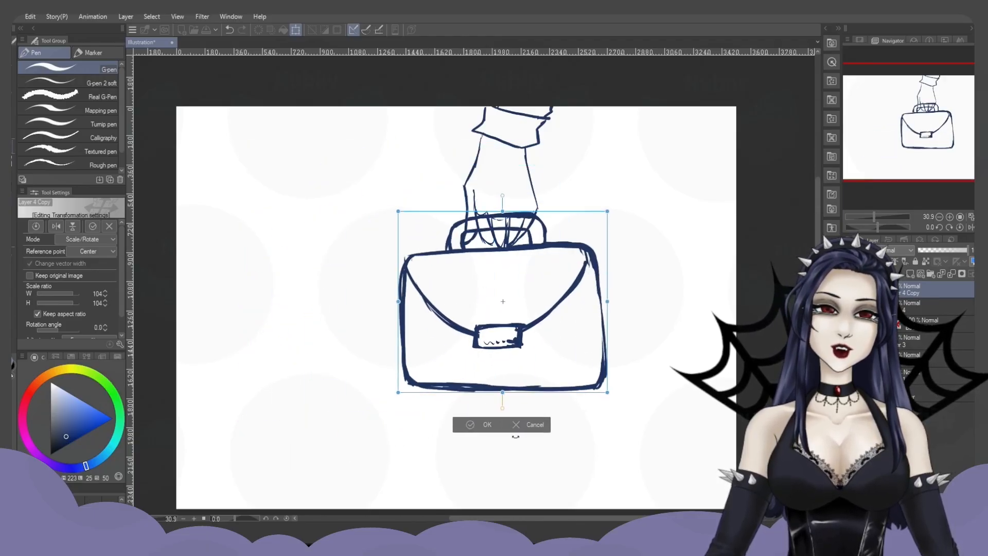
click(535, 425)
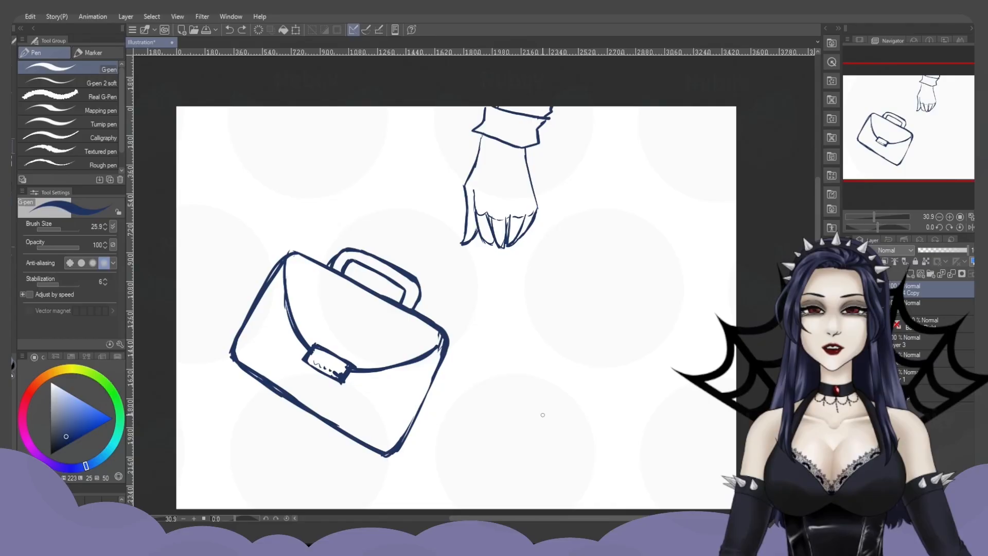
- Start transforming the tilted briefcase, align the transformation frame with its tilt, and scale the drawing to 98%
key(ctrl+t)
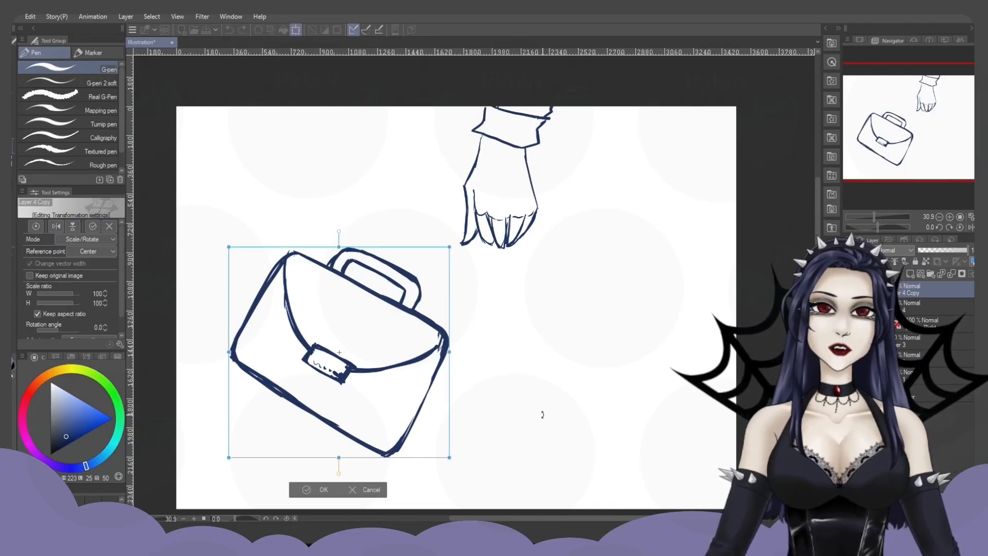
drag(890, 142, 894, 148)
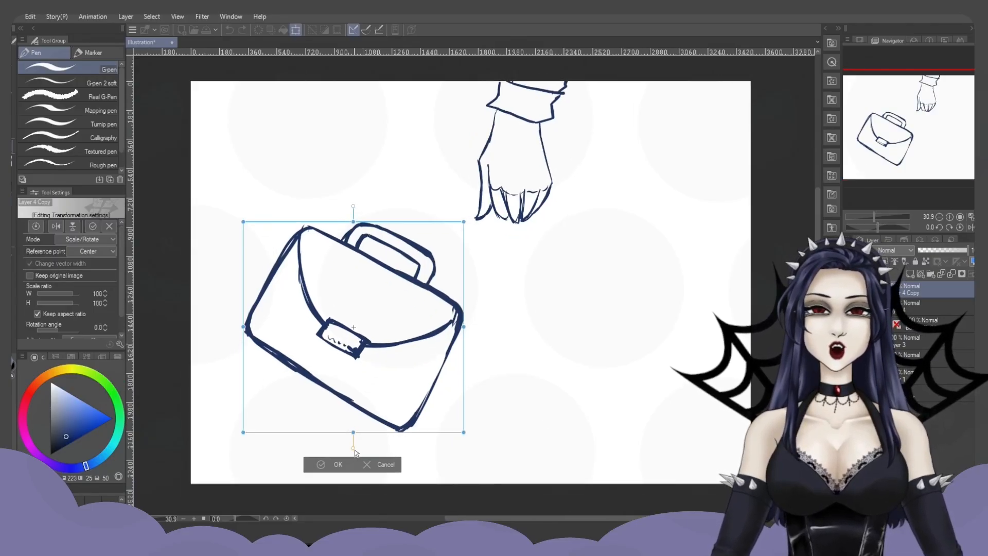
scroll(349, 454, up, 3)
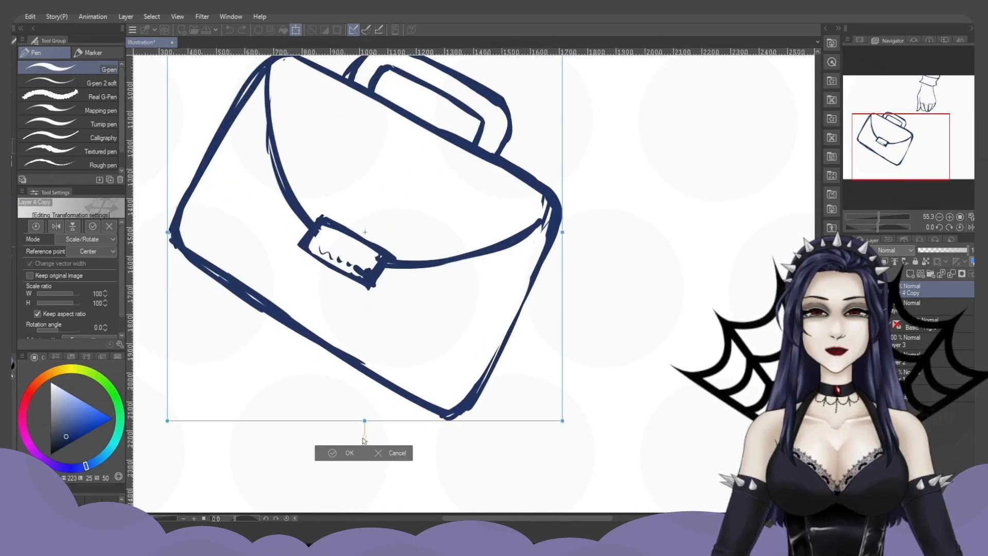
scroll(364, 440, down, 2)
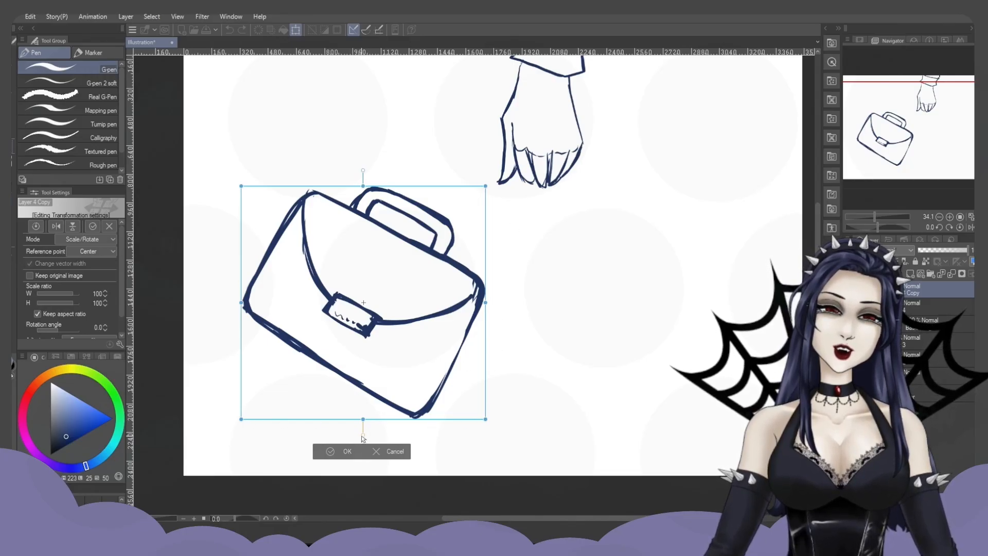
drag(364, 438, 295, 420)
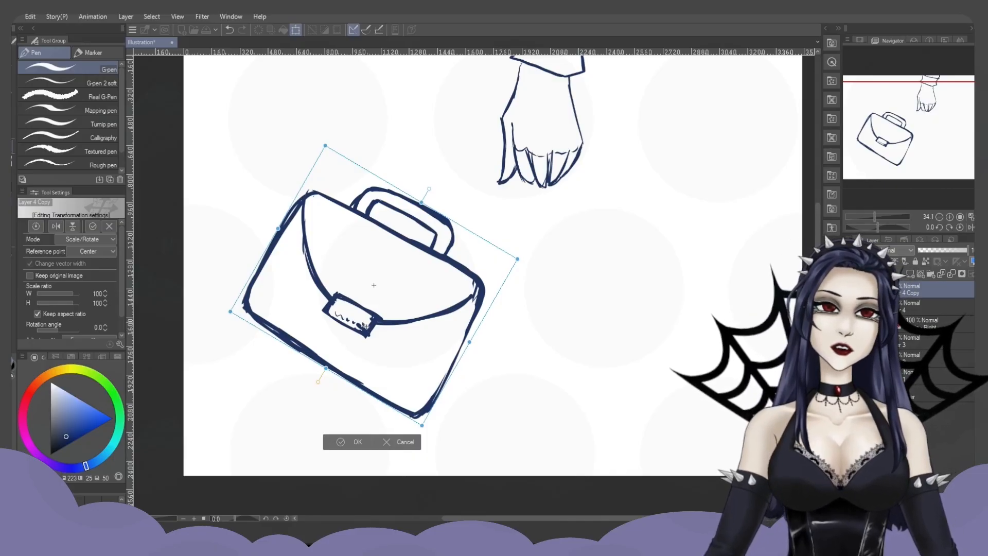
mouse_move(519, 259)
mouse_down()
mouse_move(599, 121)
mouse_move(456, 258)
mouse_move(511, 262)
mouse_up()
mouse_move(466, 342)
mouse_down()
mouse_move(474, 342)
mouse_move(447, 334)
mouse_move(465, 340)
mouse_up()
- Try distorting the briefcase by pulling its frame corners individually into perspective, and undo the corner changes
drag(512, 261, 592, 239)
drag(426, 437, 461, 478)
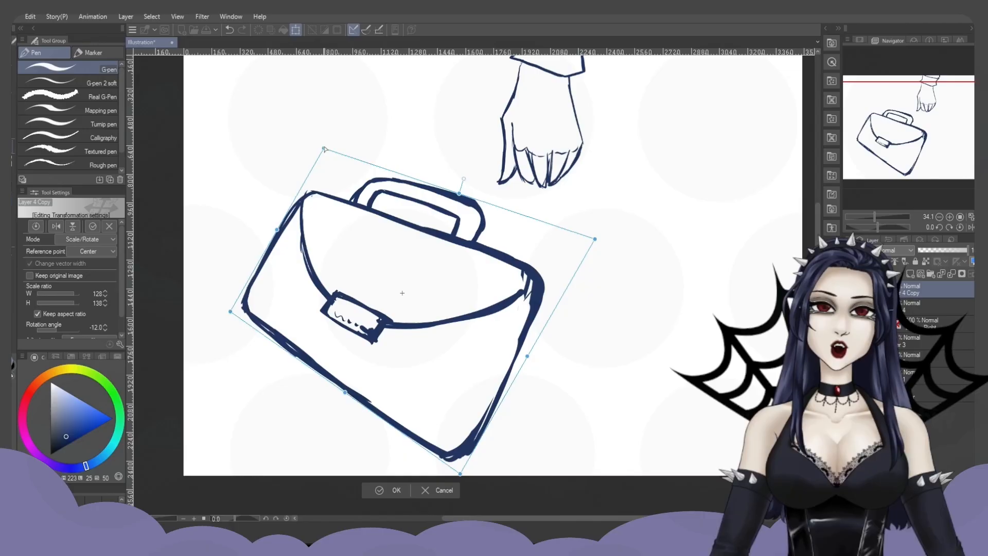
drag(323, 148, 319, 154)
drag(230, 311, 239, 311)
key(ctrl+z)
key(ctrl+z)
key(ctrl+z)
key(ctrl+z)
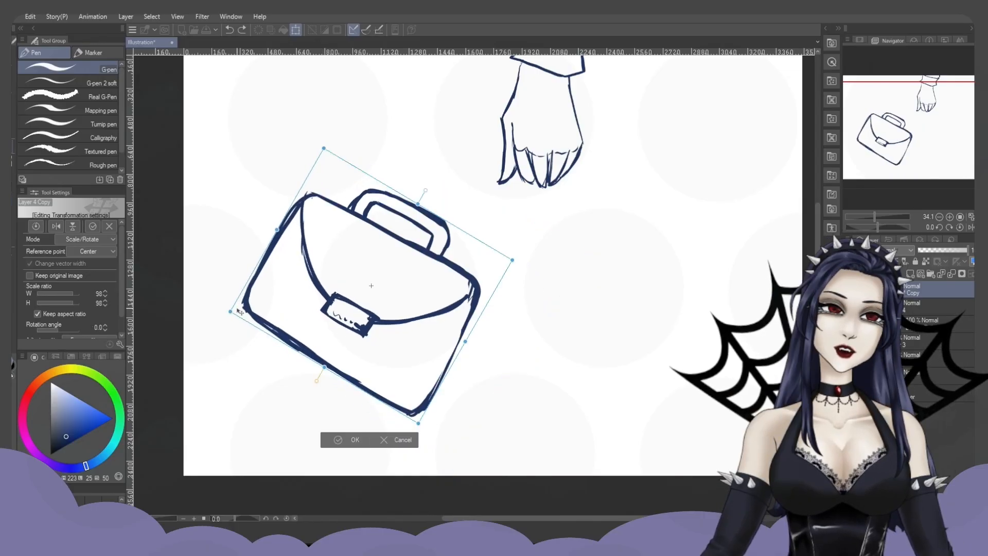
- Try rotating the briefcase upright to -31.8° and placing its handle over the hand's fingers, and undo the applied transformation
drag(525, 265, 480, 146)
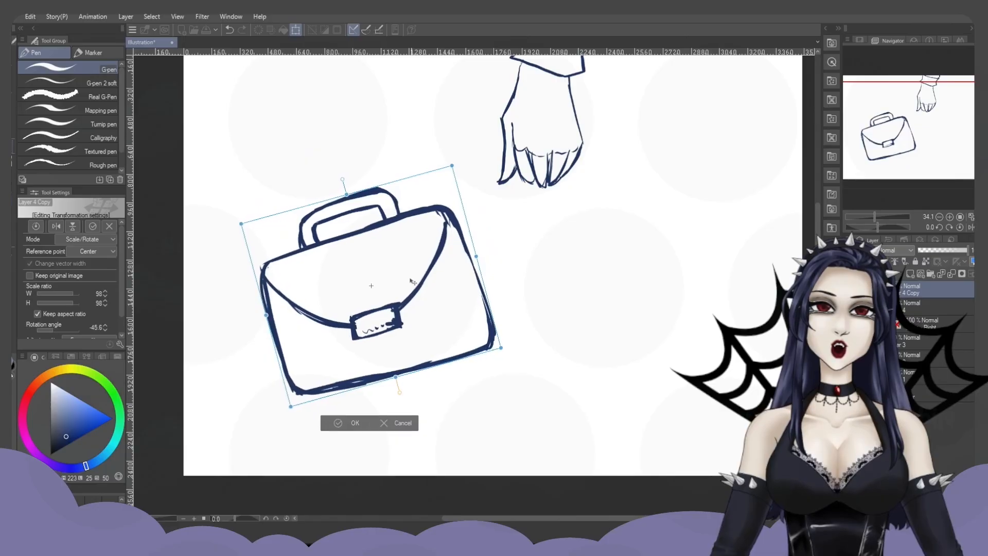
drag(413, 283, 582, 250)
drag(673, 320, 675, 334)
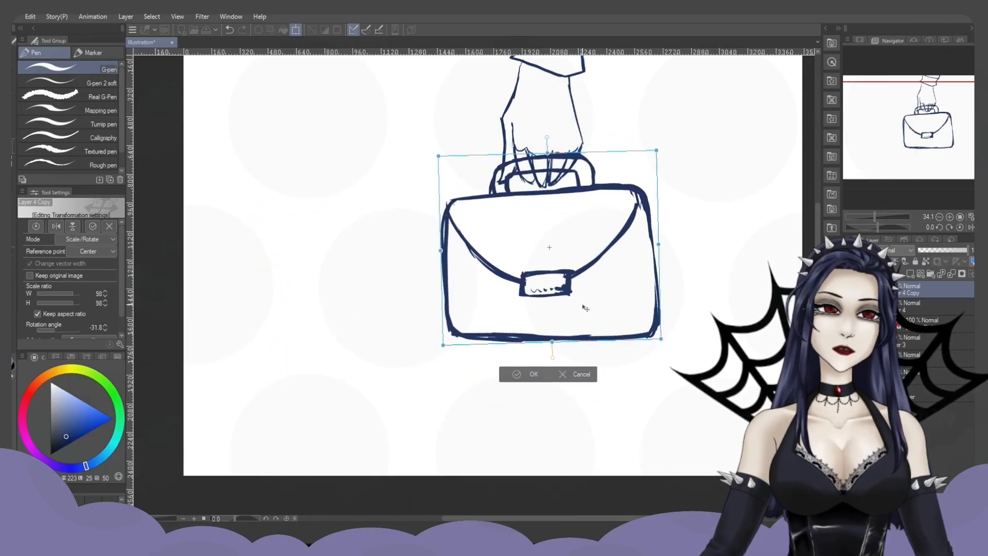
drag(593, 303, 594, 302)
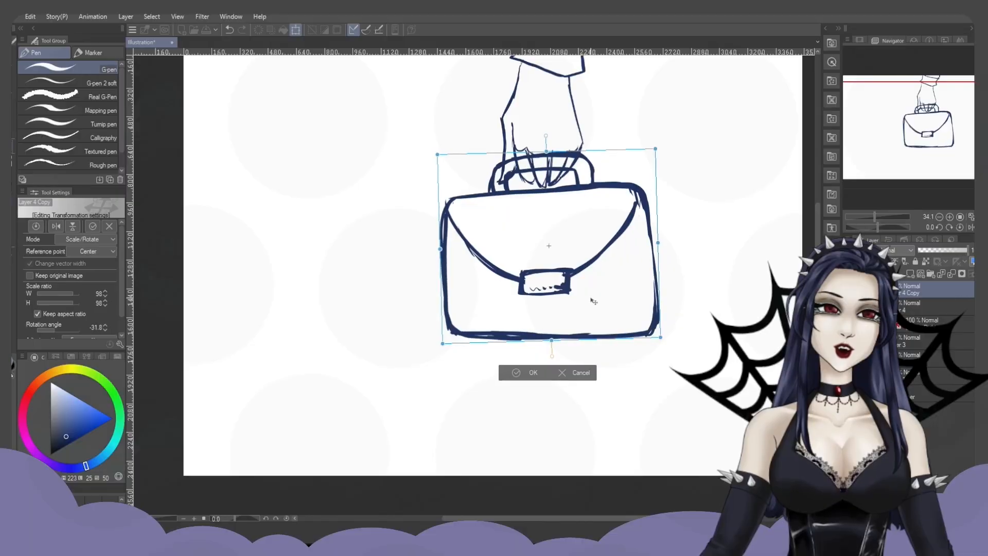
click(521, 378)
scroll(544, 381, down, 1)
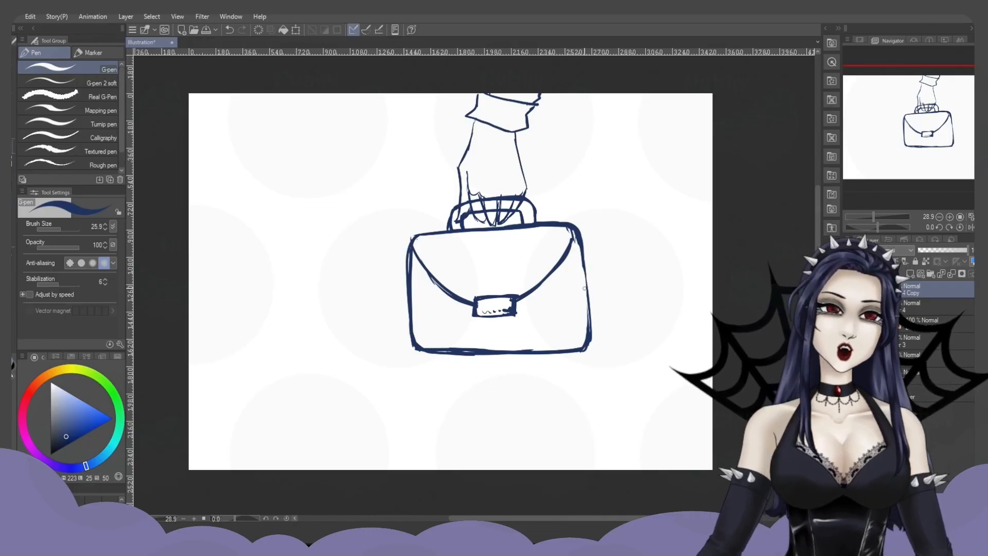
key(ctrl+z)
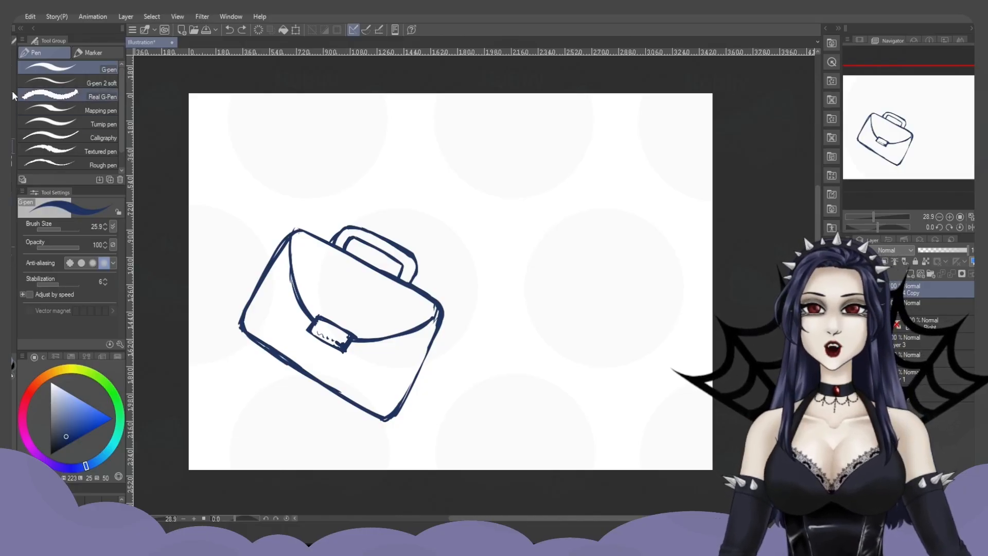
- Move the tilted briefcase up and to the right, and distort its corners into perspective with the right side enlarged
key(k)
drag(483, 313, 510, 251)
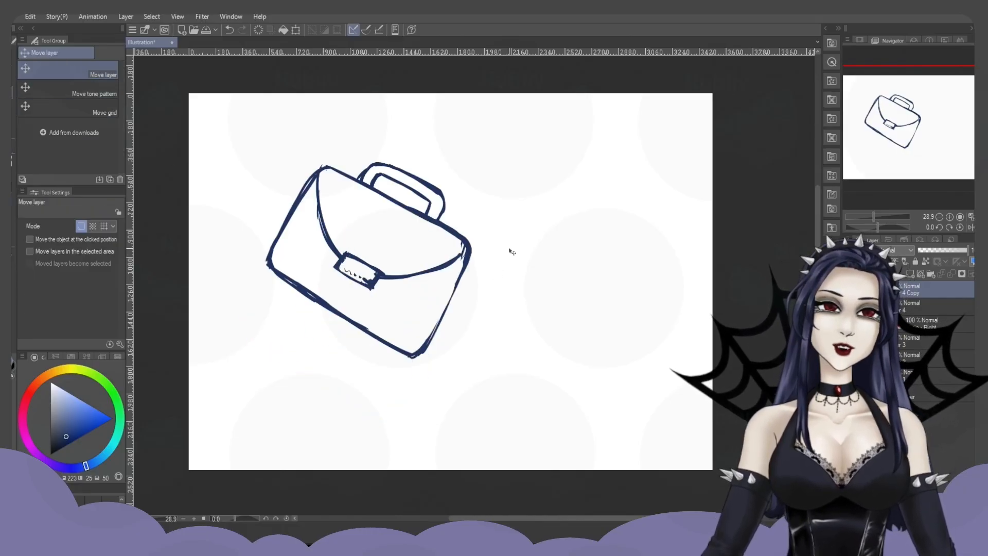
key(ctrl+t)
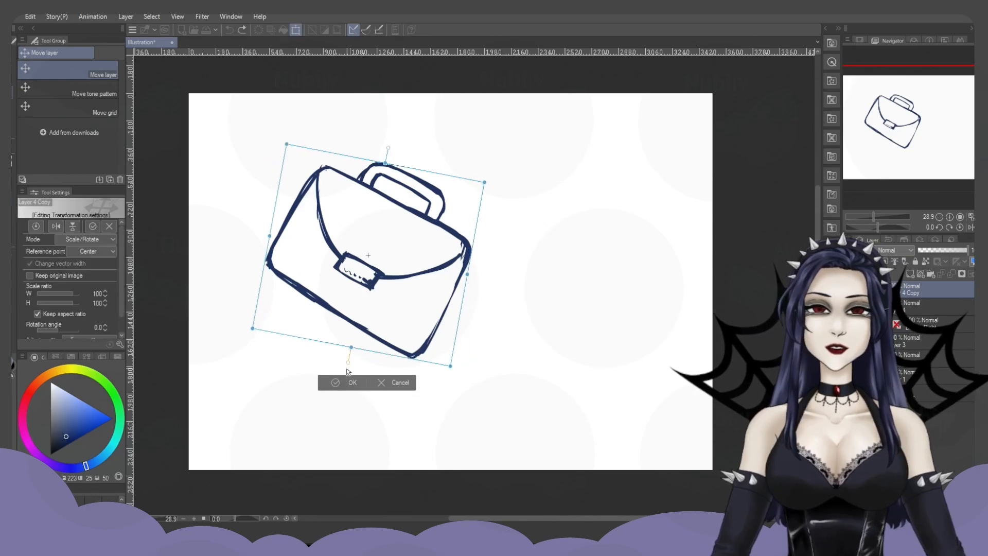
drag(327, 350, 321, 346)
drag(413, 367, 458, 414)
drag(498, 223, 559, 205)
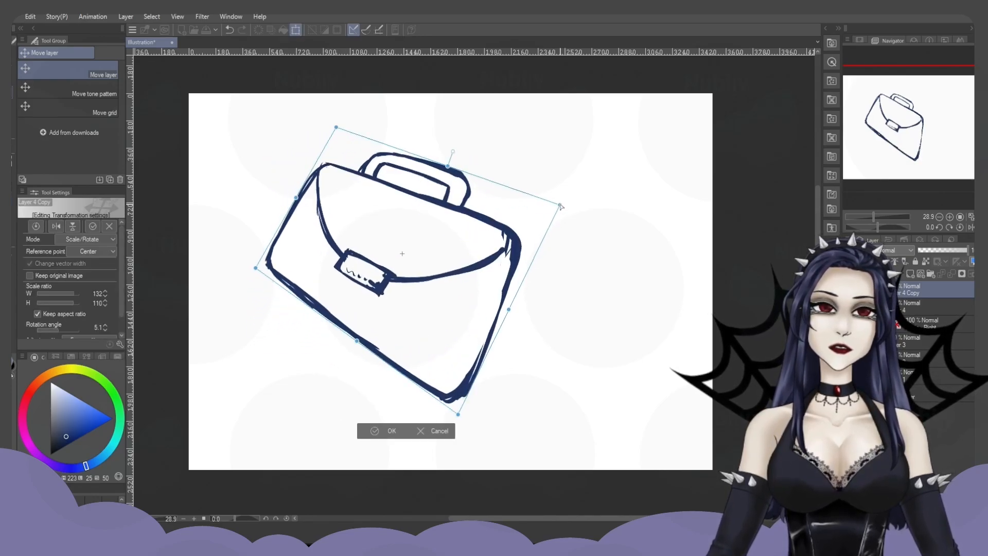
drag(338, 129, 344, 138)
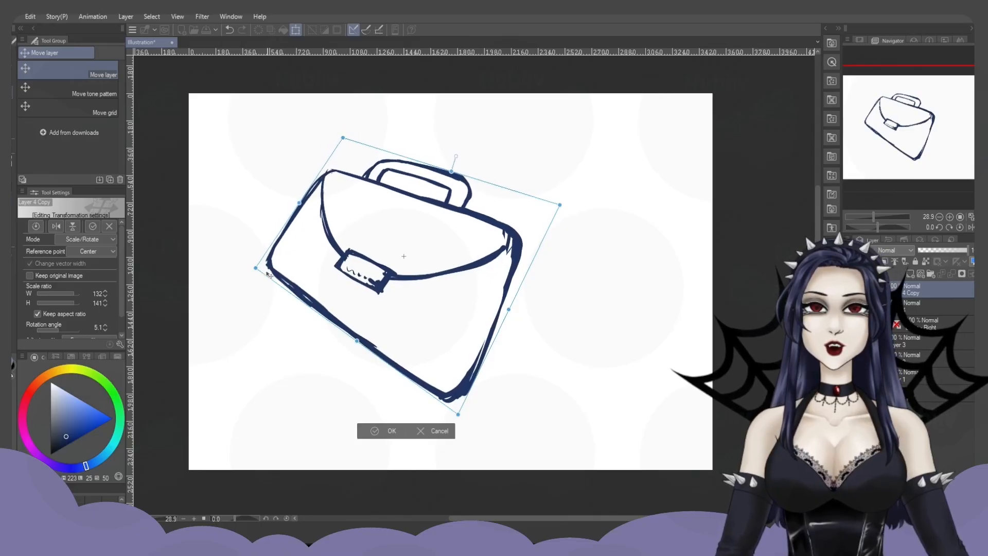
drag(257, 268, 266, 269)
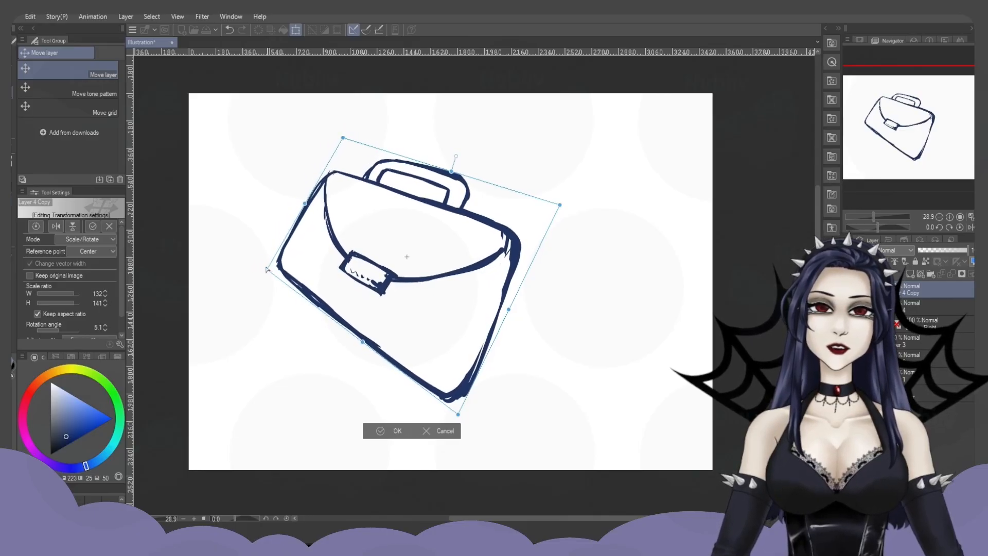
key(Return)
- Draw a side panel along the briefcase's right edge with the G-pen, and shade its lower corner and the clasp
key(p)
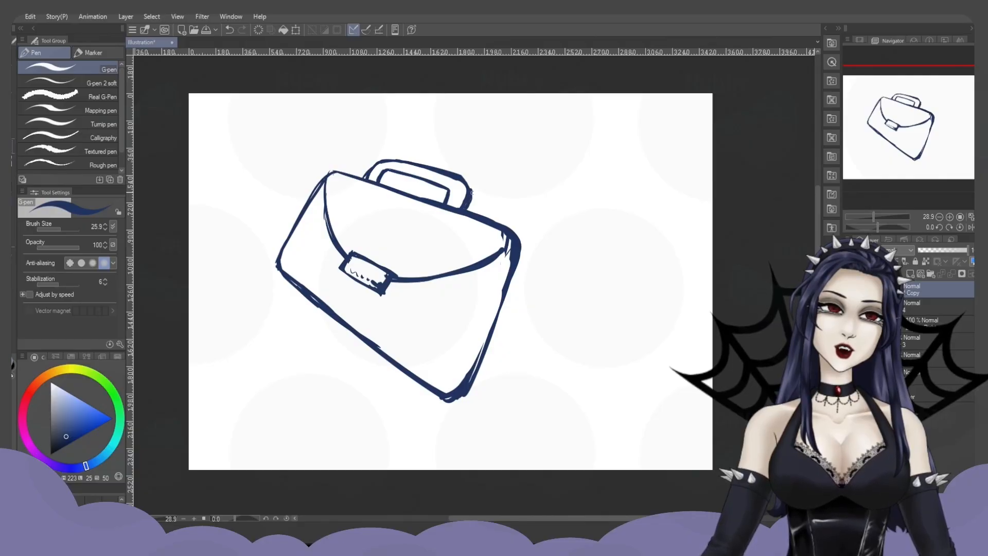
drag(518, 237, 503, 368)
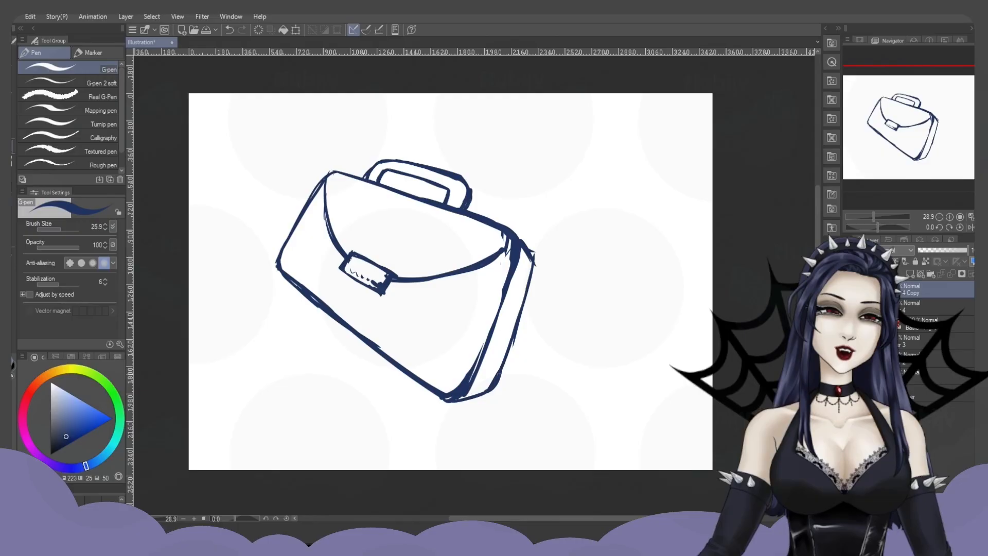
scroll(385, 312, up, 3)
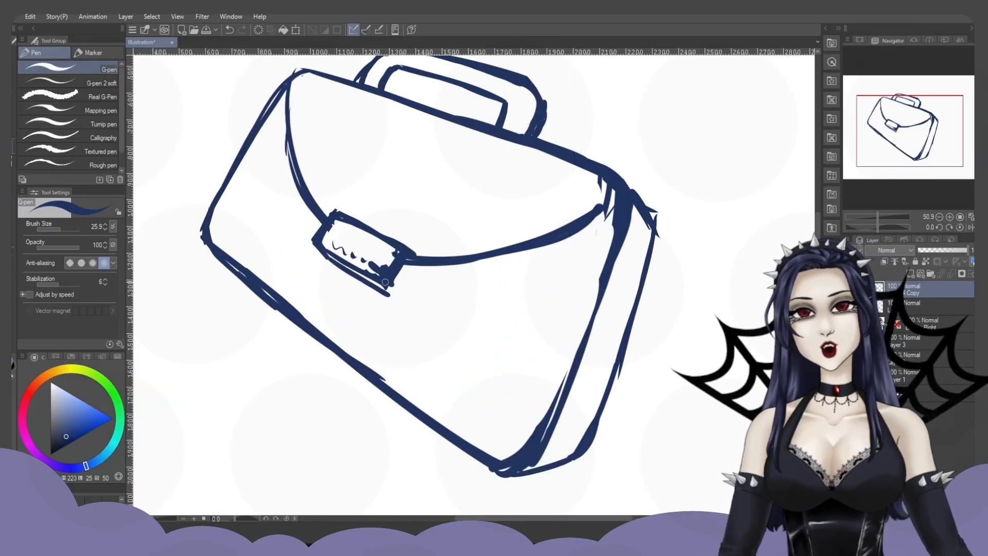
scroll(397, 285, down, 3)
scroll(398, 285, up, 1)
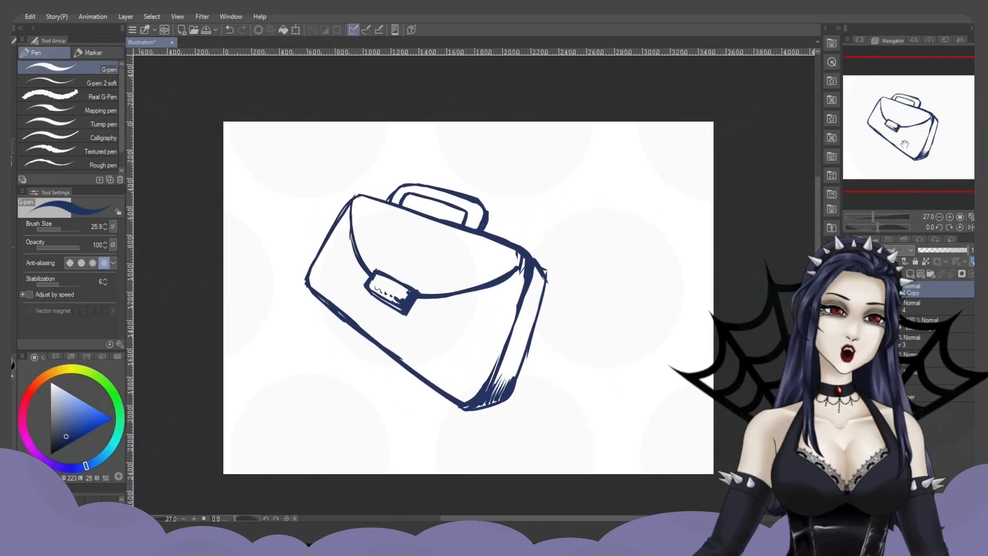